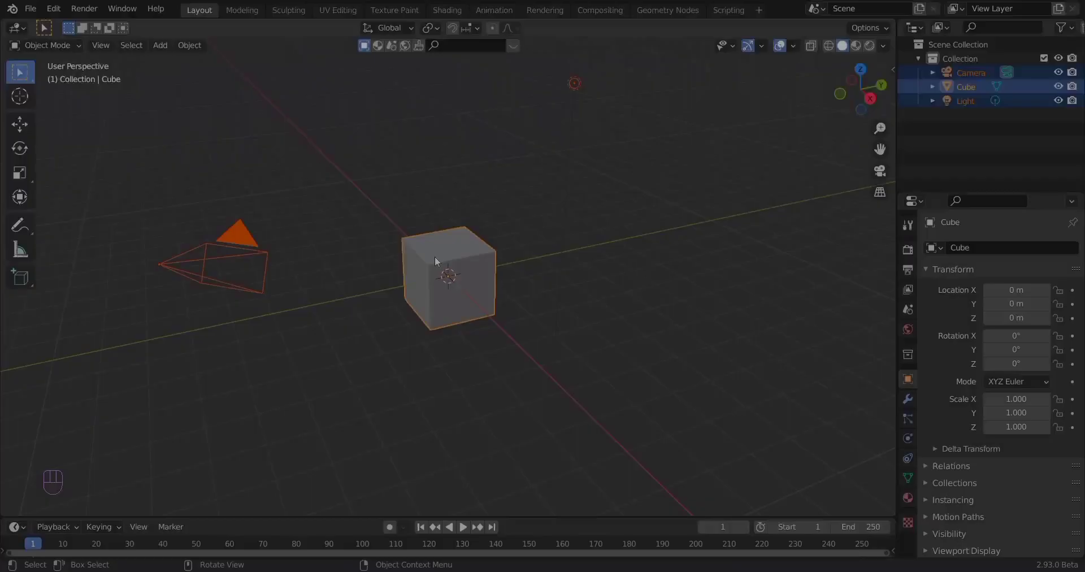
Delete the default objects and add a Suzanne monkey with level-2 subdivision and smooth shading
key("x")
left_click(436, 256)
key("shift+a")
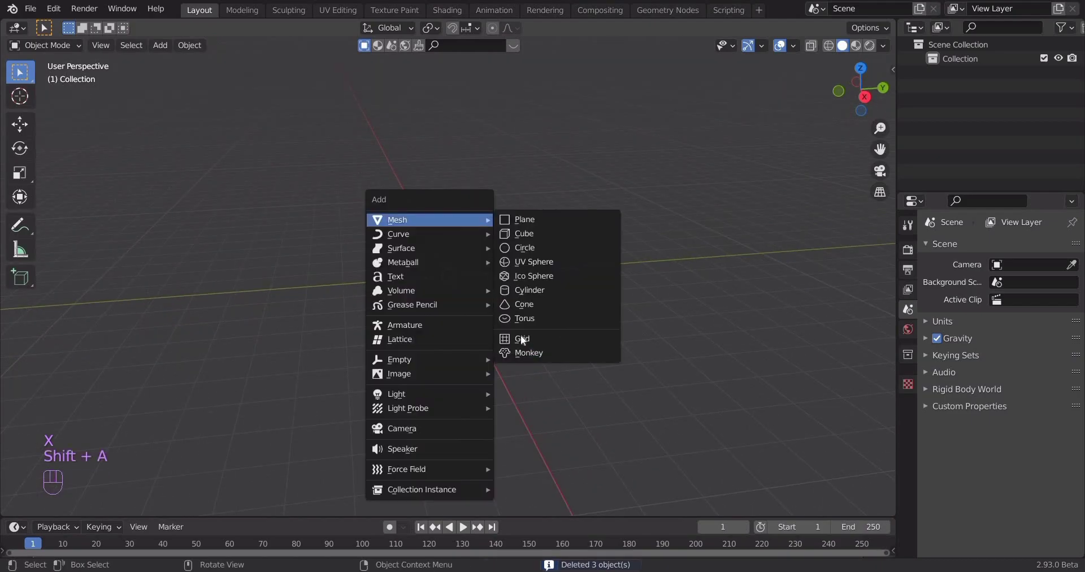
left_click(529, 352)
scroll(490, 300, "up", 5)
middle_click_drag(502, 307, 453, 263)
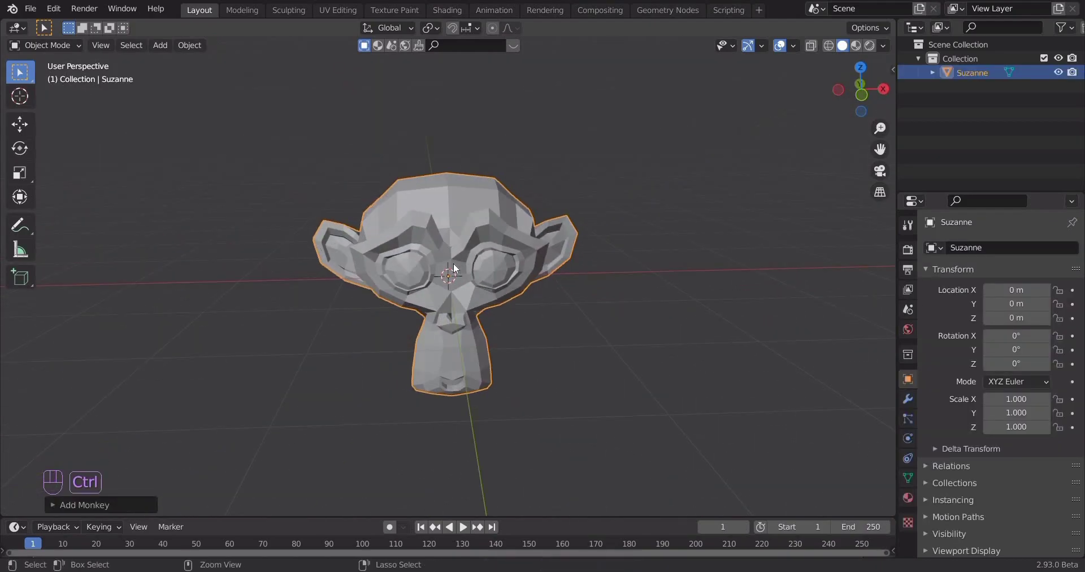
key("ctrl+2")
right_click(453, 263)
left_click(453, 264)
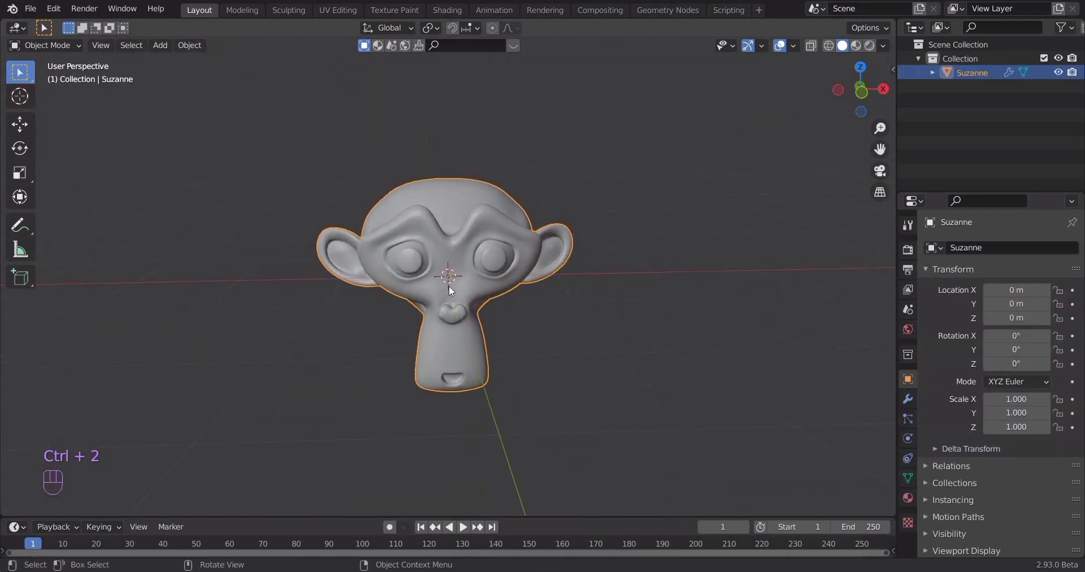
Add a camera with zeroed rotation and move it along Y in front of the monkey
key("shift+a")
left_click(396, 494)
middle_click_drag(645, 365, 477, 340)
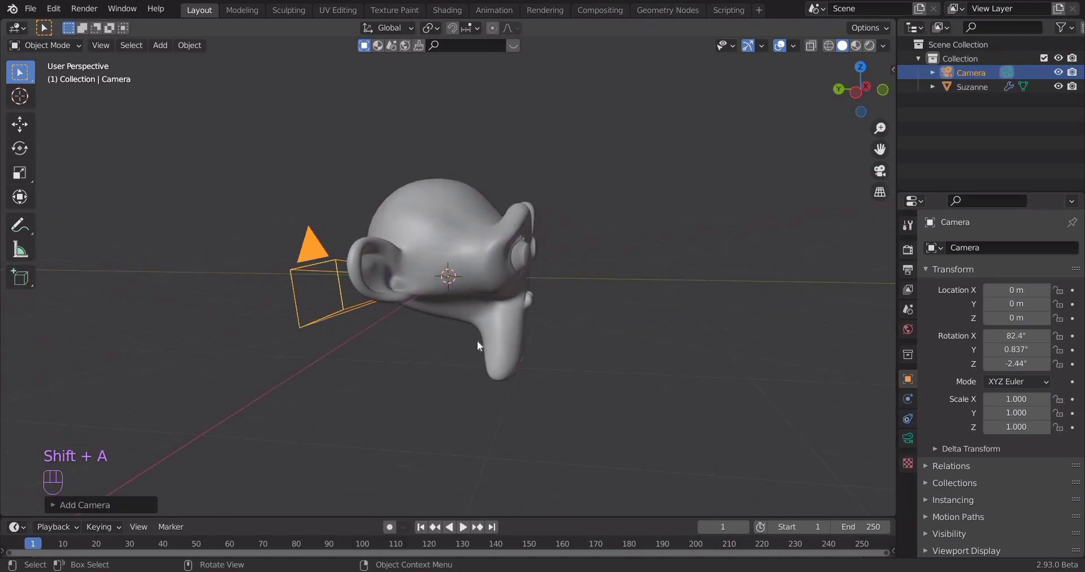
key("alt+r")
scroll(481, 362, "down", 3)
scroll(422, 338, "down", 2)
mouse_move(455, 388)
middle_mouse_down()
mouse_move(422, 338)
mouse_move(459, 409)
middle_mouse_up()
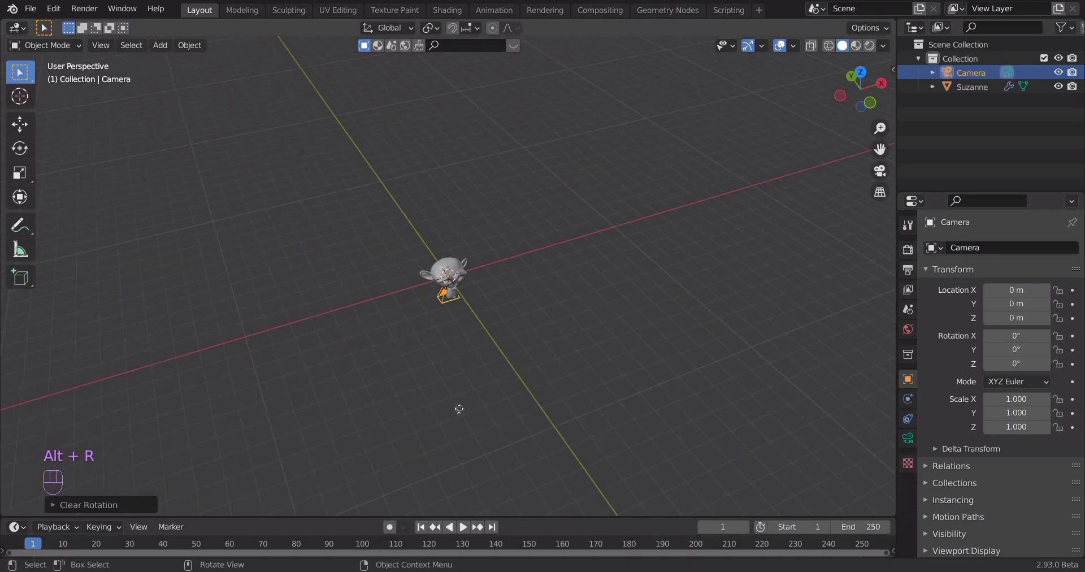
key("g")
key("y")
left_click(467, 426)
Rotate the camera 90° on X to face the monkey and look through it
key("r")
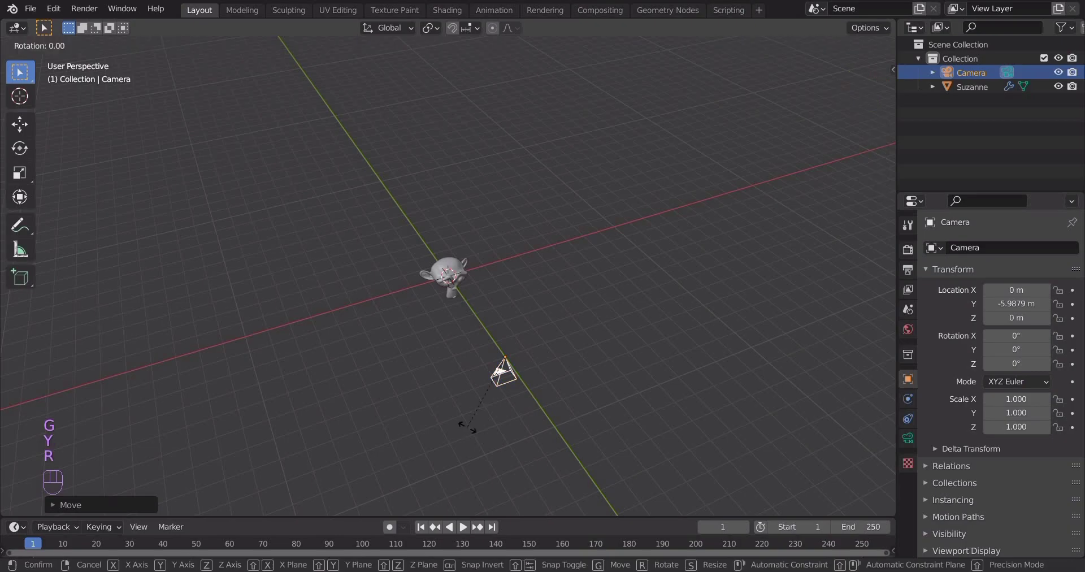
key("BackSpace")
key("BackSpace")
key("BackSpace")
key("x")
key("9")
key("0")
key("Return")
key("KP_0")
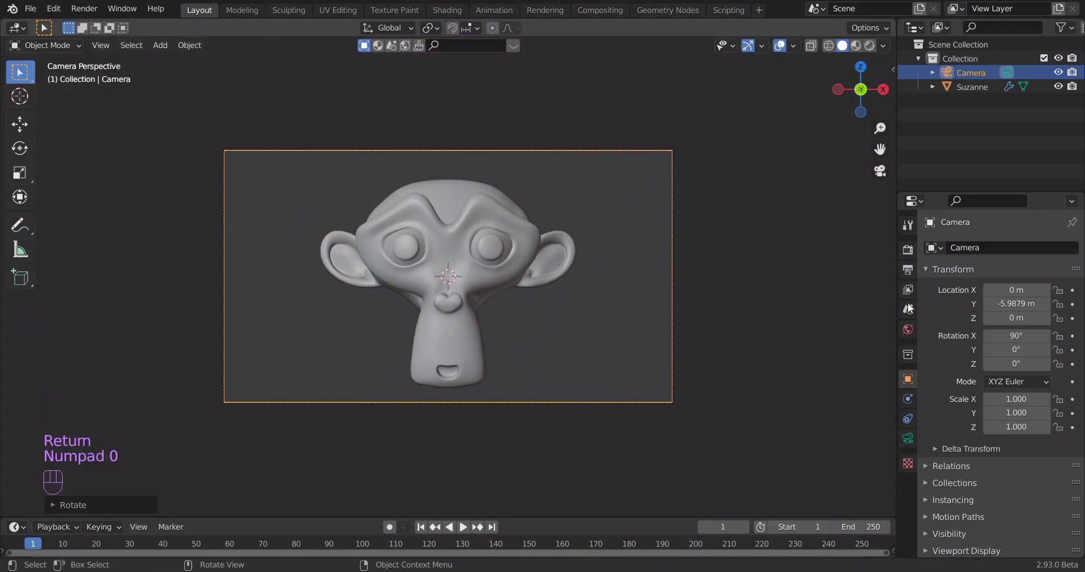
Set the render resolution to 600 × 600 px in Output properties
left_click(908, 307)
left_click(907, 270)
double_click(1017, 264)
type("600")
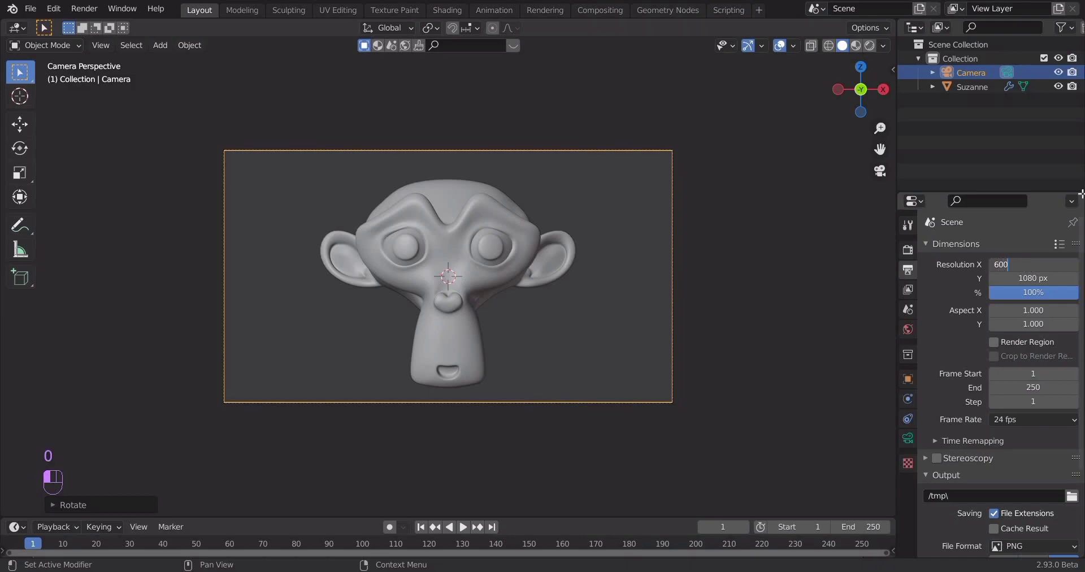
key("Return")
double_click(1025, 279)
type("600")
key("Return")
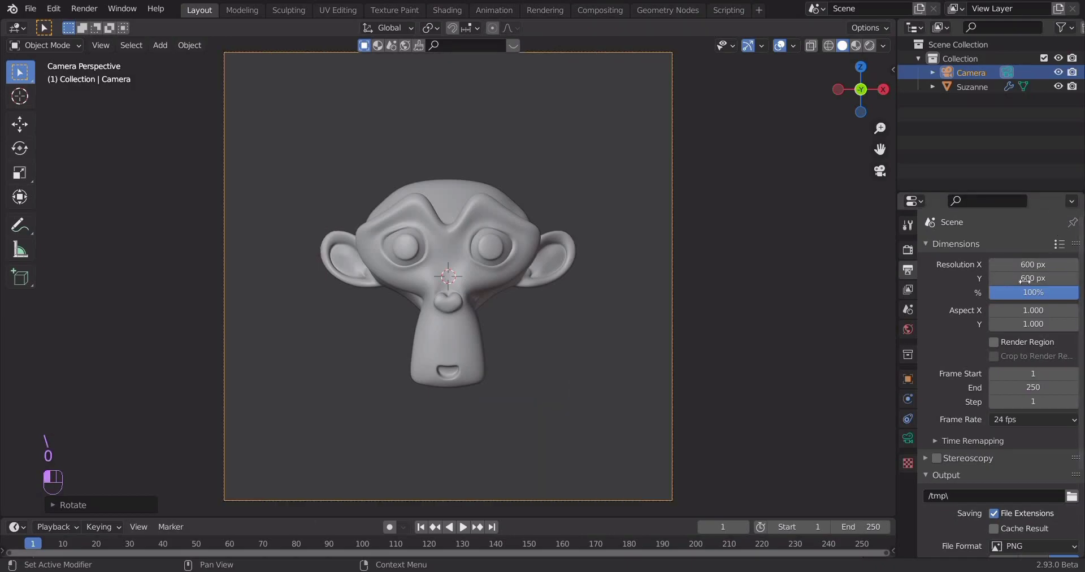
Move the camera along Y and set its focal length to 65 mm
scroll(572, 359, "up", 1)
scroll(573, 359, "down", 2)
key("g")
key("y")
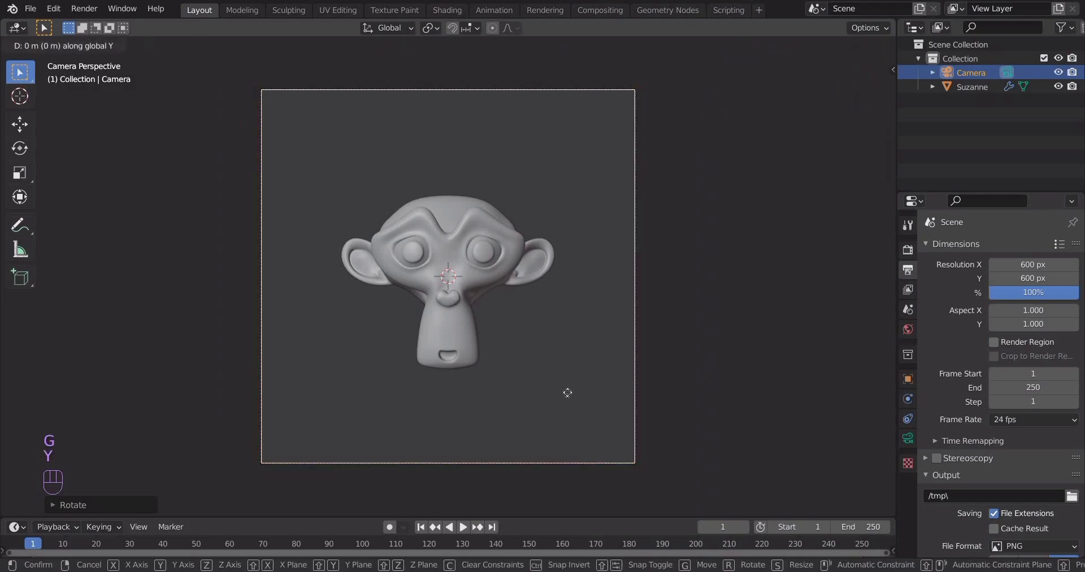
left_click(972, 474)
left_click(909, 438)
mouse_move(1023, 312)
left_mouse_down()
mouse_move(1040, 312)
mouse_move(1029, 312)
left_mouse_up()
left_click(636, 327)
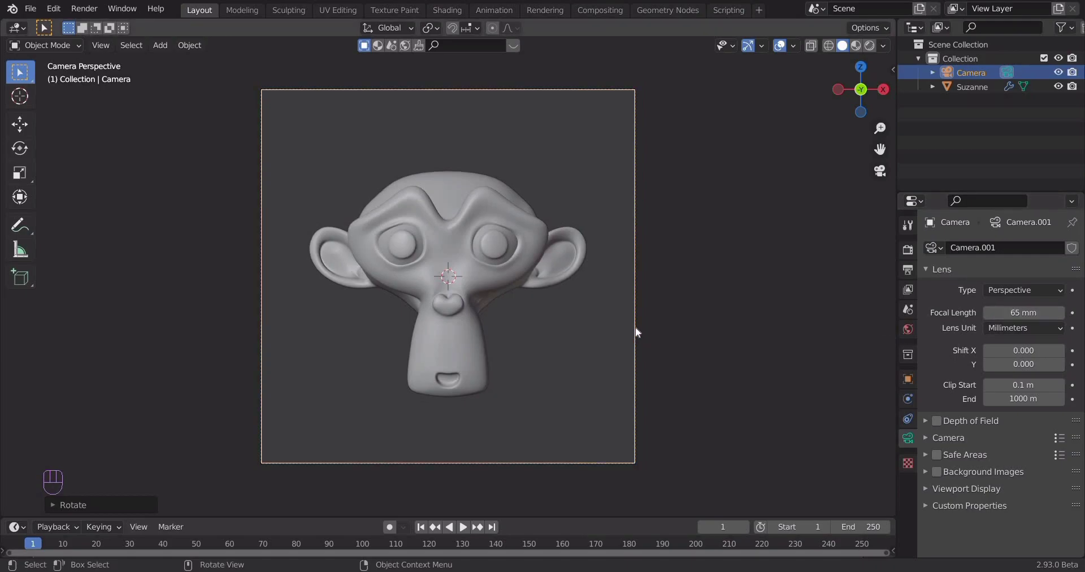
key("ctrl+z")
middle_click_drag(534, 283, 416, 253)
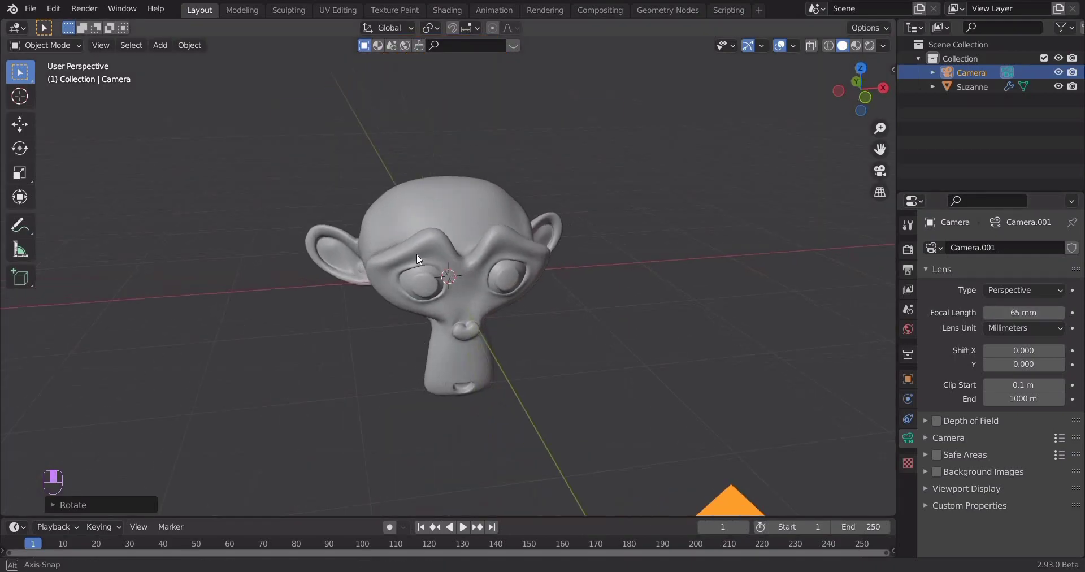
Add an area light, raise it above the monkey and scale it up
key("shift+a")
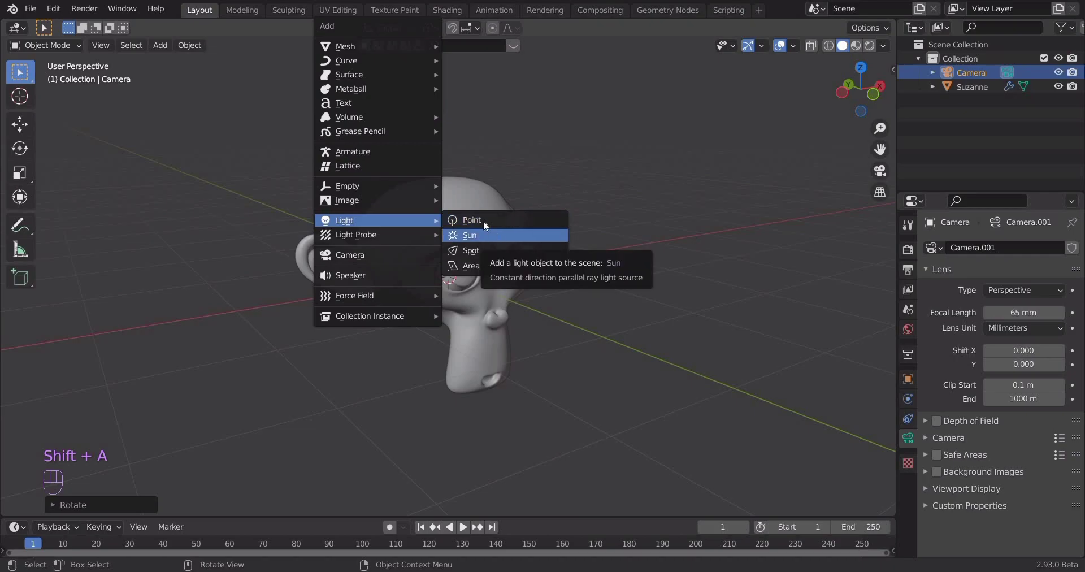
left_click(526, 265)
middle_click_drag(526, 266, 509, 285)
key("g")
key("z")
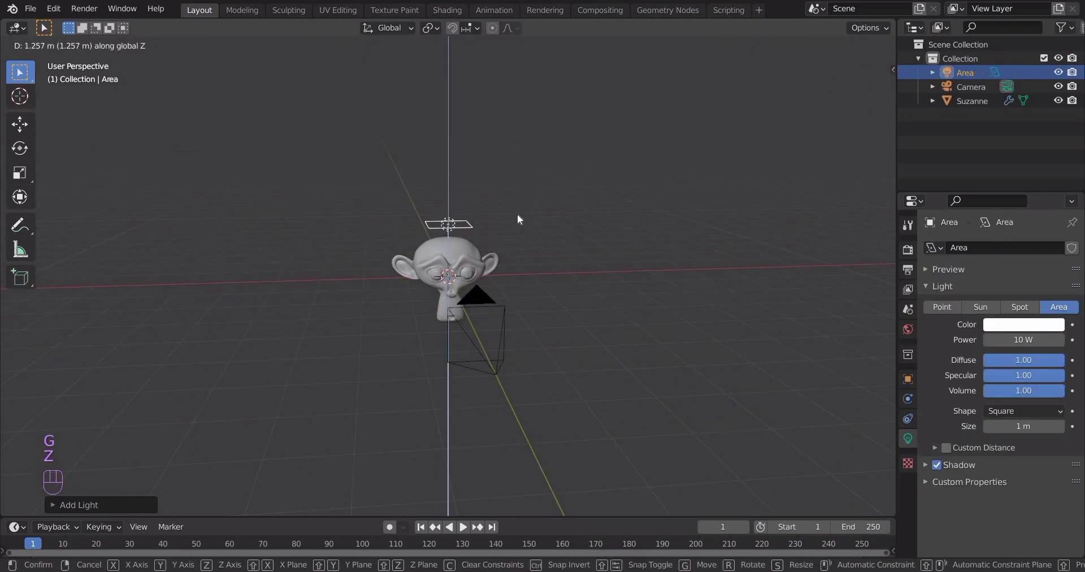
left_click(511, 212)
key("s")
left_click(561, 306)
mouse_move(560, 306)
middle_mouse_down()
mouse_move(635, 297)
mouse_move(520, 264)
middle_mouse_up()
Switch the render engine to Cycles and preview through the camera in Rendered shading
key("KP_0")
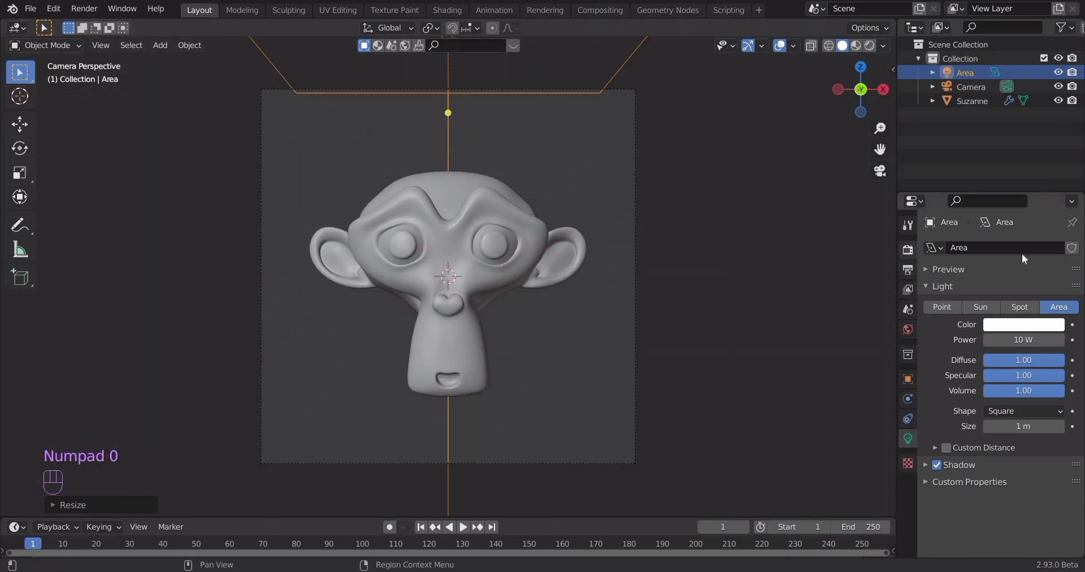
left_click(908, 250)
left_click(1034, 247)
left_click(1012, 281)
left_click(870, 45)
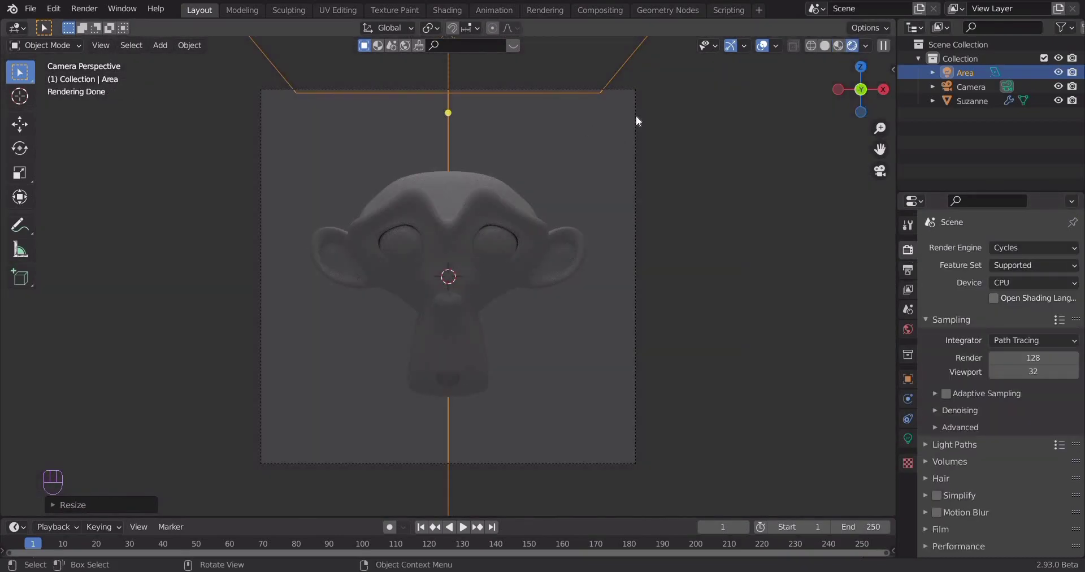
Set the area light power to 150 W and save the file as Pixel Art.blend
left_click(908, 438)
left_click(1024, 340)
type("150 W")
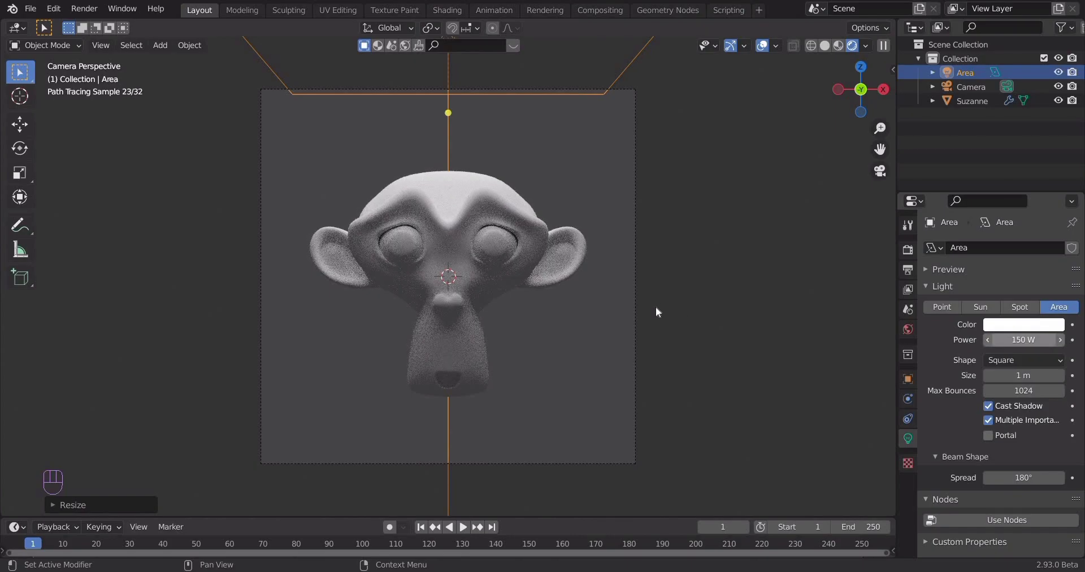
left_click(654, 310)
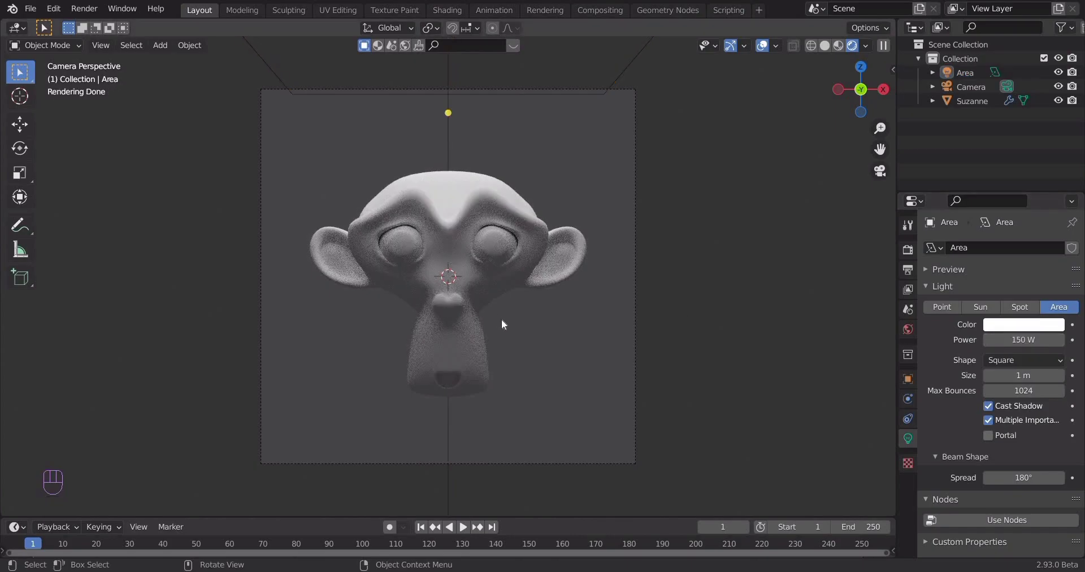
middle_click_drag(501, 319, 457, 293)
key("ctrl+s")
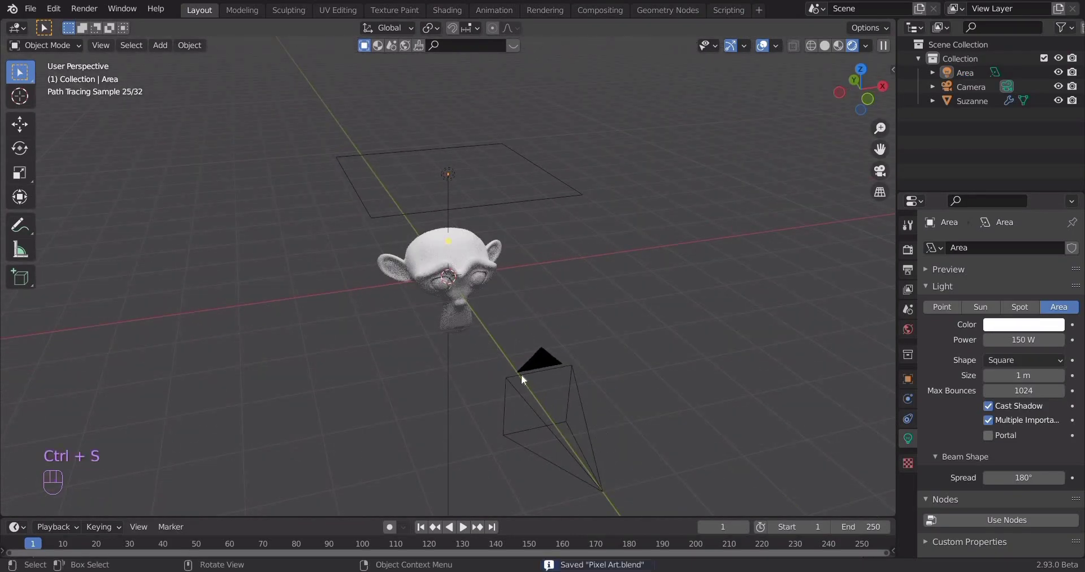
Switch the render engine to Eevee with 2048 px cube and cascade shadow sizes
left_click(908, 249)
left_click(1018, 248)
left_click(1009, 262)
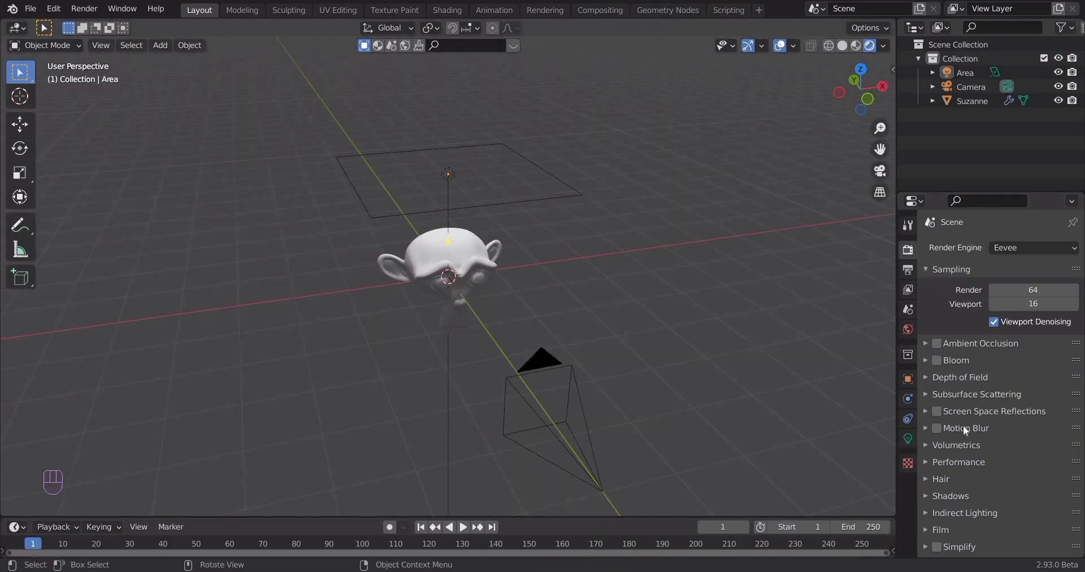
scroll(945, 449, "down", 2)
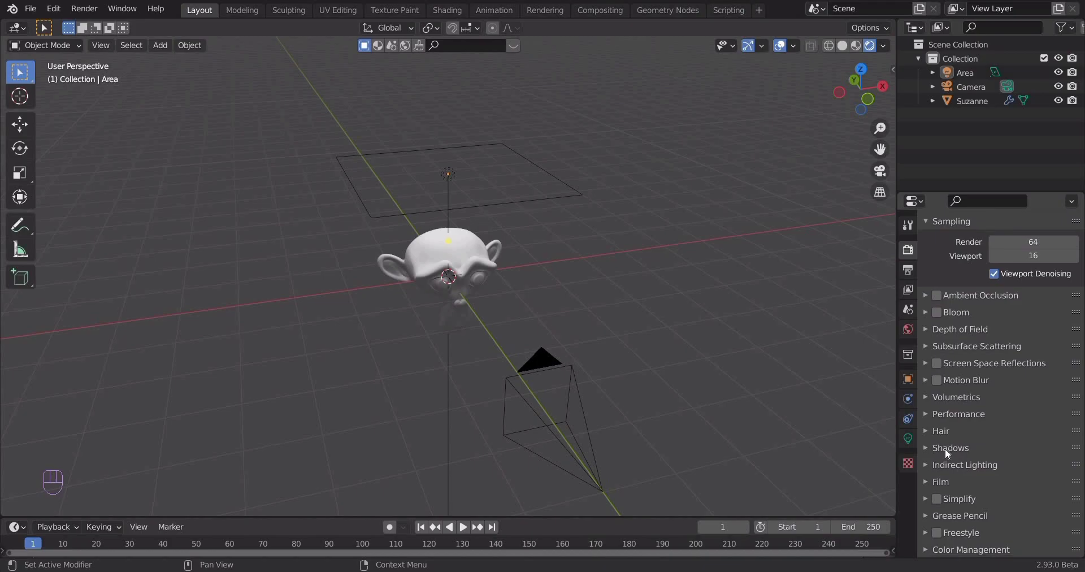
left_click(985, 451)
scroll(985, 451, "down", 2)
left_click(1012, 424)
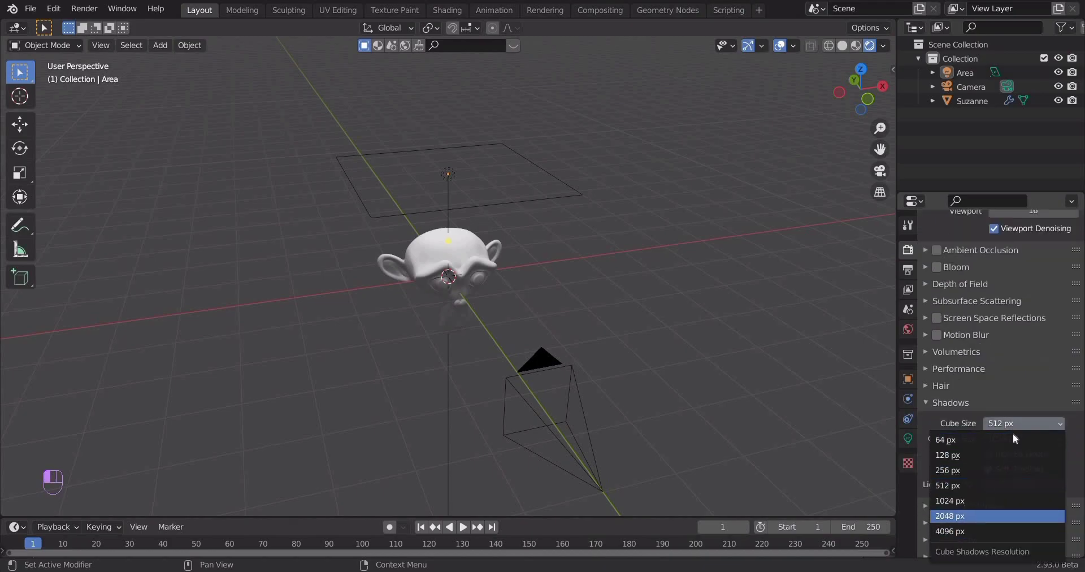
left_click(960, 515)
left_click(1012, 438)
key("Return")
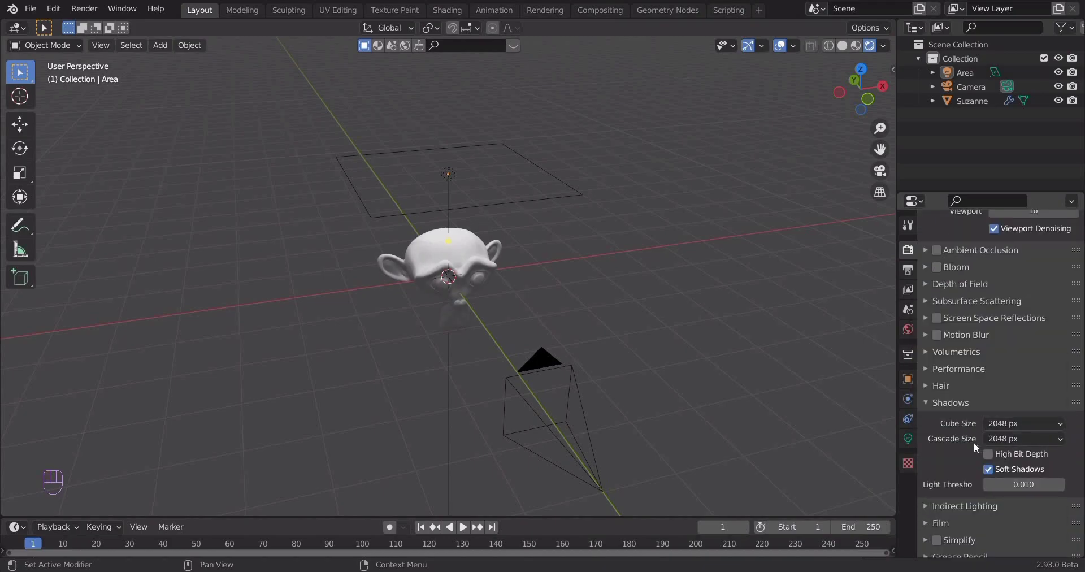
scroll(975, 442, "down", 2)
left_click(943, 362)
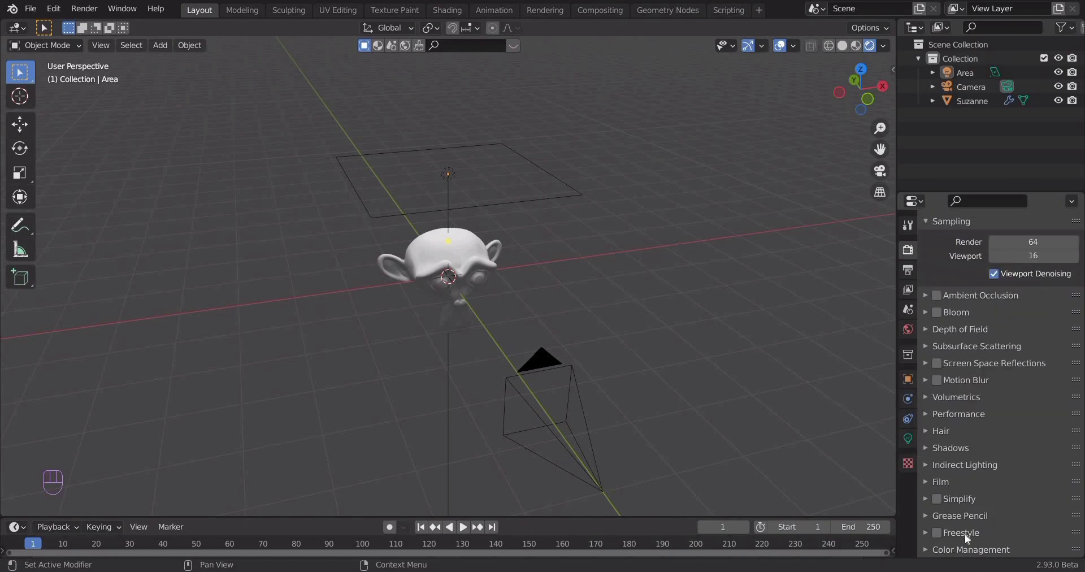
Set the color management view transform to Standard and move to the Compositing workspace
left_click(956, 549)
scroll(990, 509, "down", 6)
left_click(1019, 461)
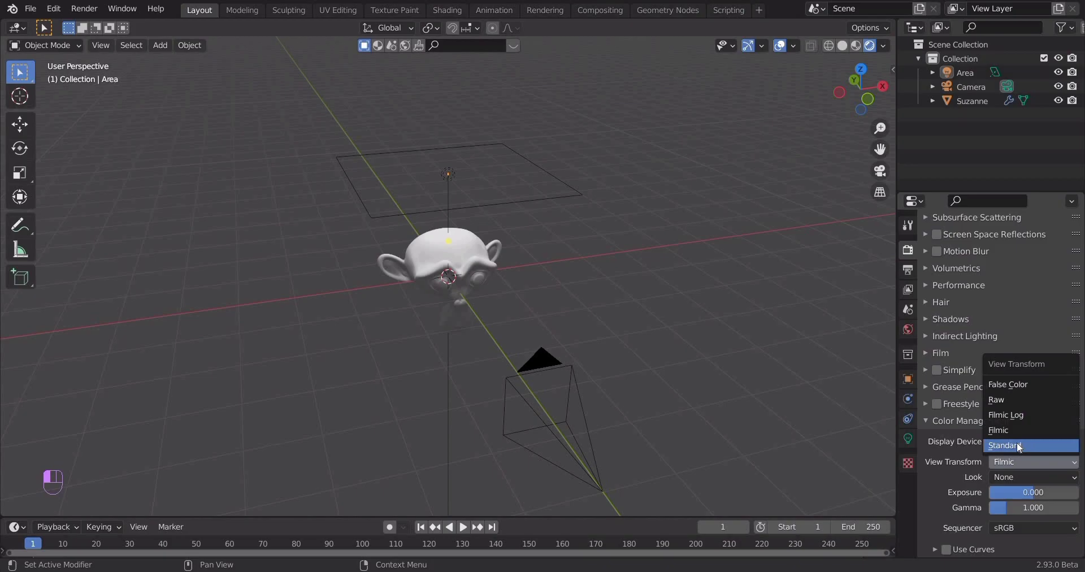
left_click(1019, 446)
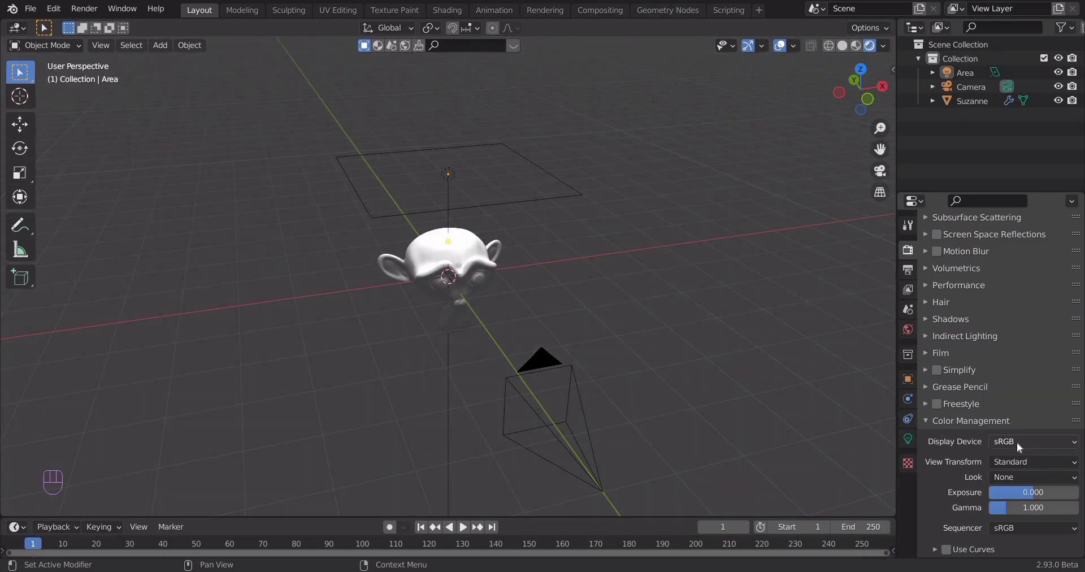
left_click(620, 9)
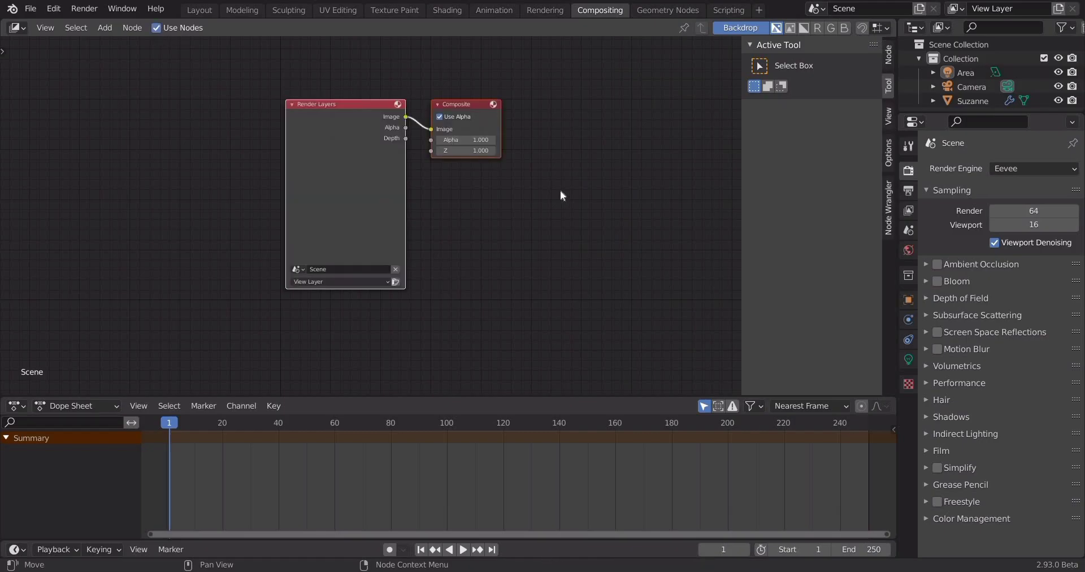
Insert a Scale node between Render Layers and Composite, driven by a Value node on X and Y
key("n")
key("shift+a")
type("sca")
key("Return")
key("shift+a")
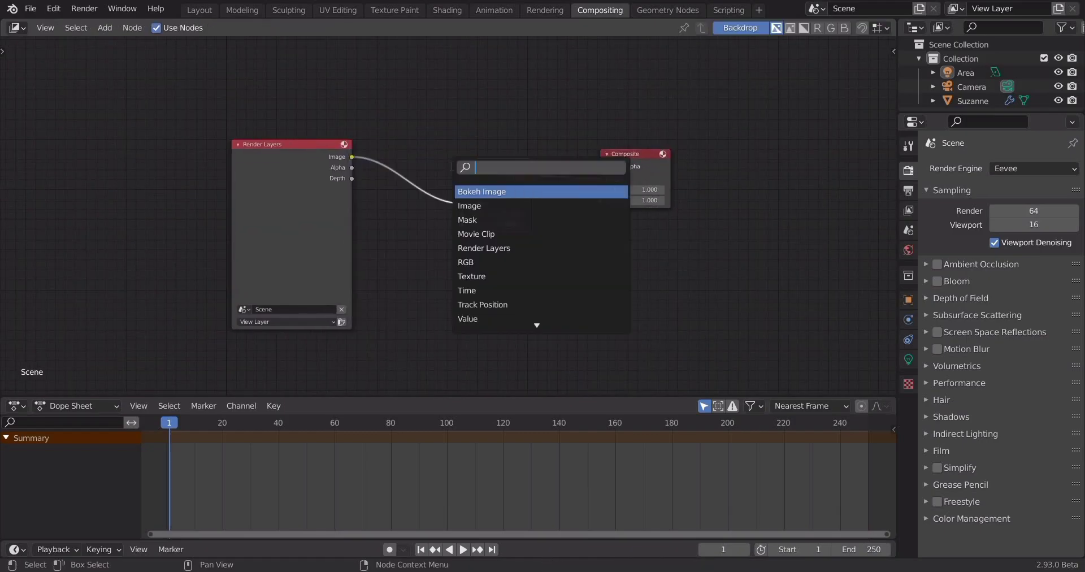
left_click(468, 317)
left_click(404, 226)
left_click_drag(430, 224, 462, 214)
left_click_drag(430, 225, 462, 224)
left_click(467, 227)
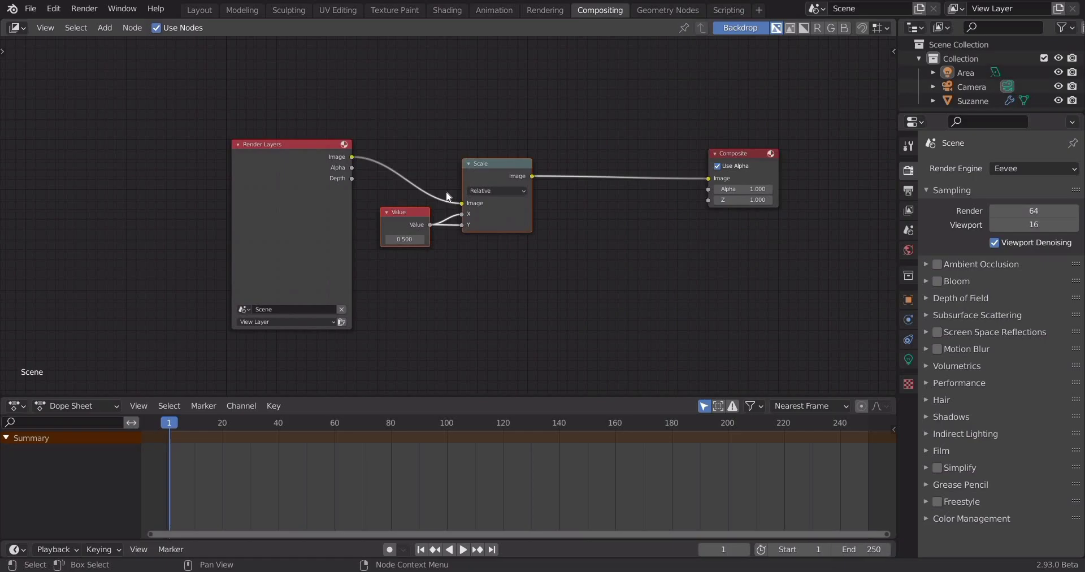
Add a duplicate Scale with Pixelate before it, setting the Values to 500 and 0.2
key("shift+d")
left_click_drag(720, 242, 569, 134)
key("shift+a")
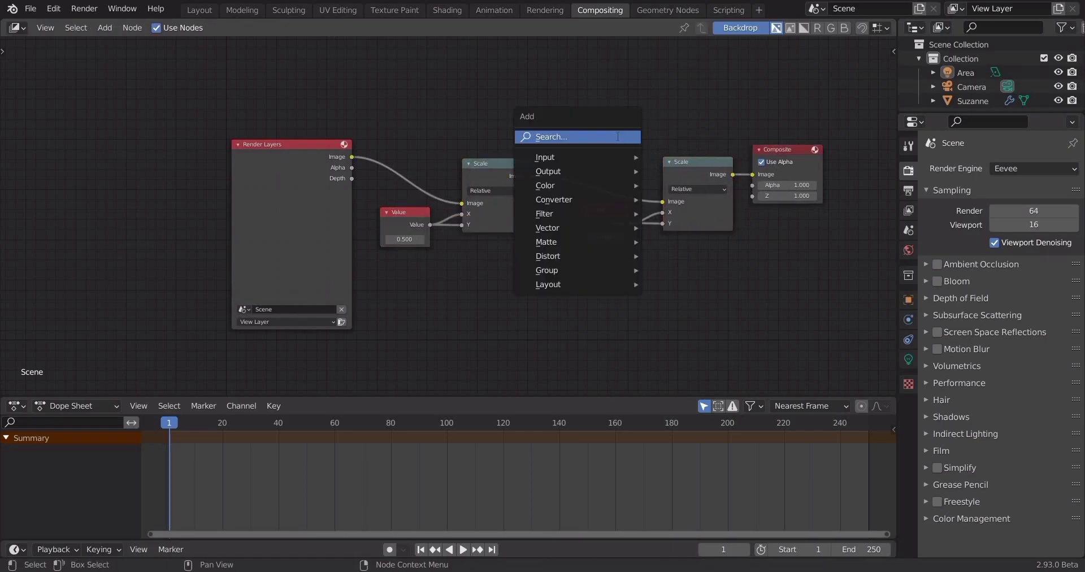
type("pix")
key("Return")
left_click(608, 169)
double_click(604, 238)
type("500")
double_click(405, 239)
type("000")
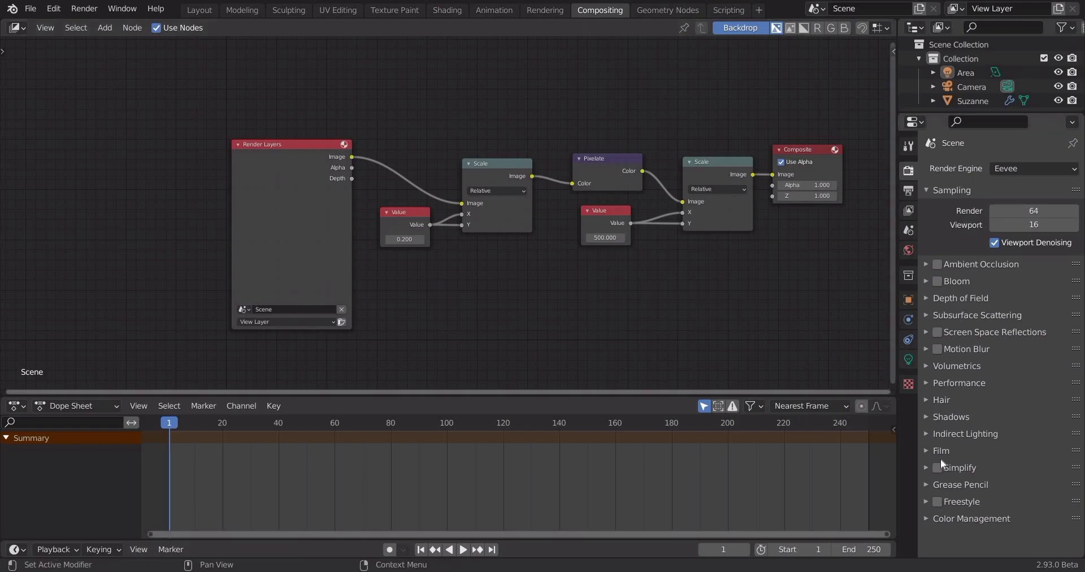
Enable Freestyle line rendering in Render properties
left_click(937, 502)
left_click(961, 502)
scroll(1025, 524, "down", 1)
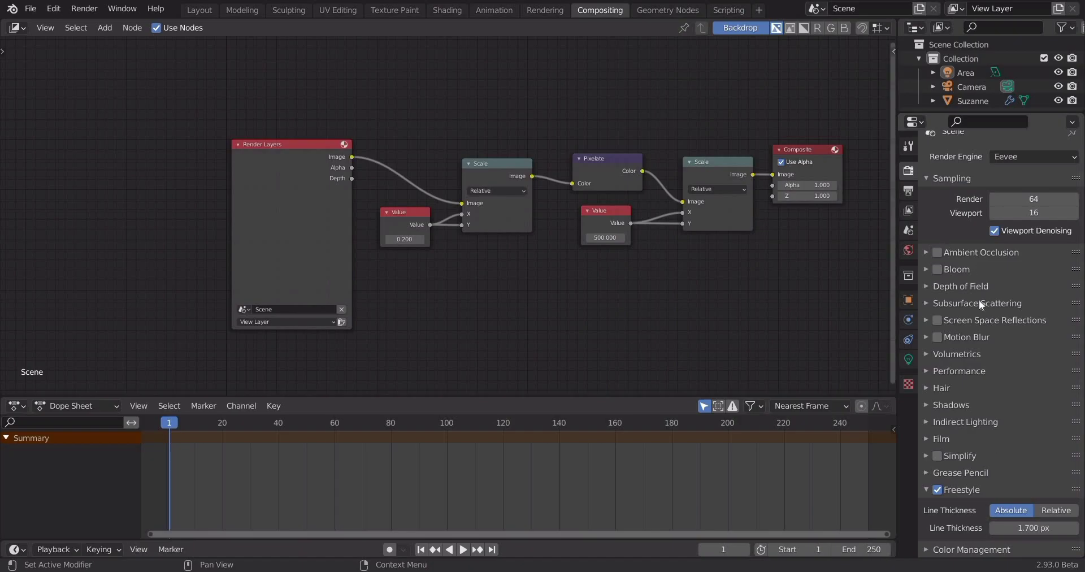
In View Layer Freestyle, enable Face Smoothness, disable Crease, and enable External Contour
left_click(909, 211)
scroll(977, 302, "down", 5)
scroll(977, 302, "down", 5)
scroll(975, 307, "down", 2)
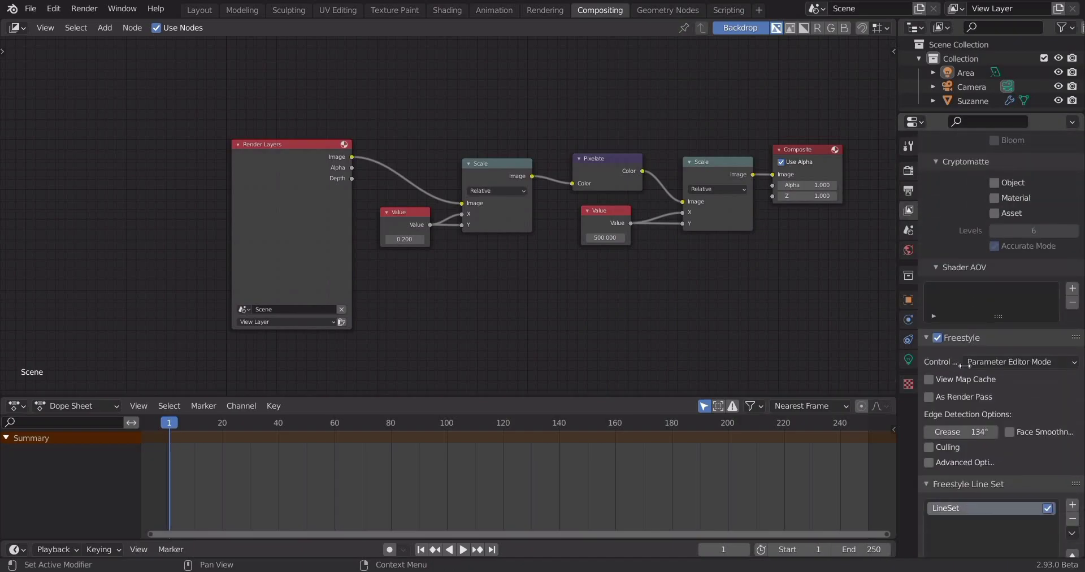
scroll(969, 351, "down", 3)
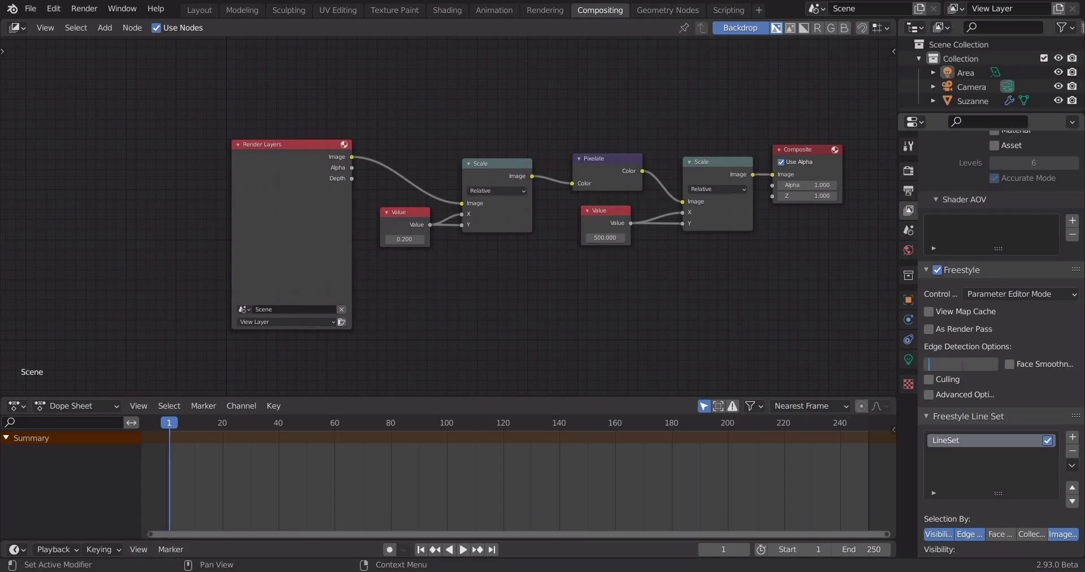
left_click(1008, 366)
scroll(971, 407, "down", 5)
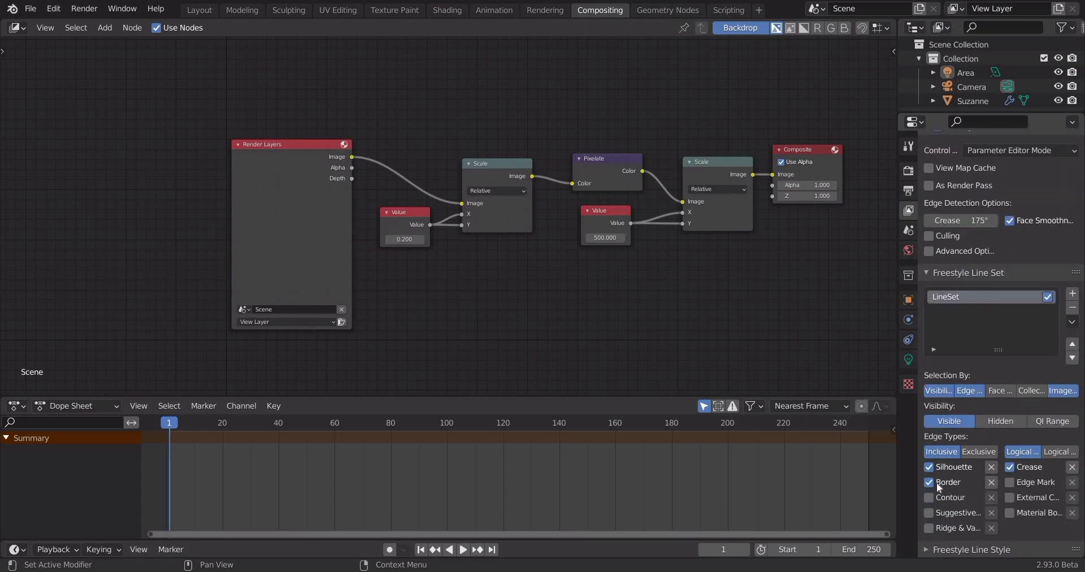
left_click(1010, 467)
left_click(1011, 498)
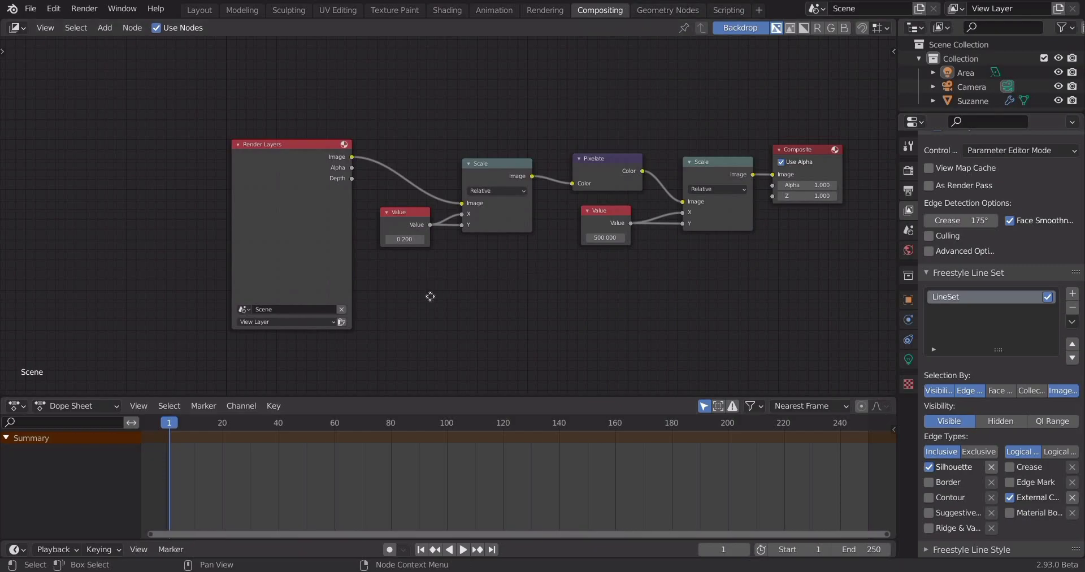
Move Composite right and insert a Mix node on the Scale–Composite link
middle_click_drag(430, 296, 340, 300)
left_click_drag(567, 160, 811, 161)
middle_click_drag(608, 156, 536, 175)
key("shift+a")
left_click(536, 174)
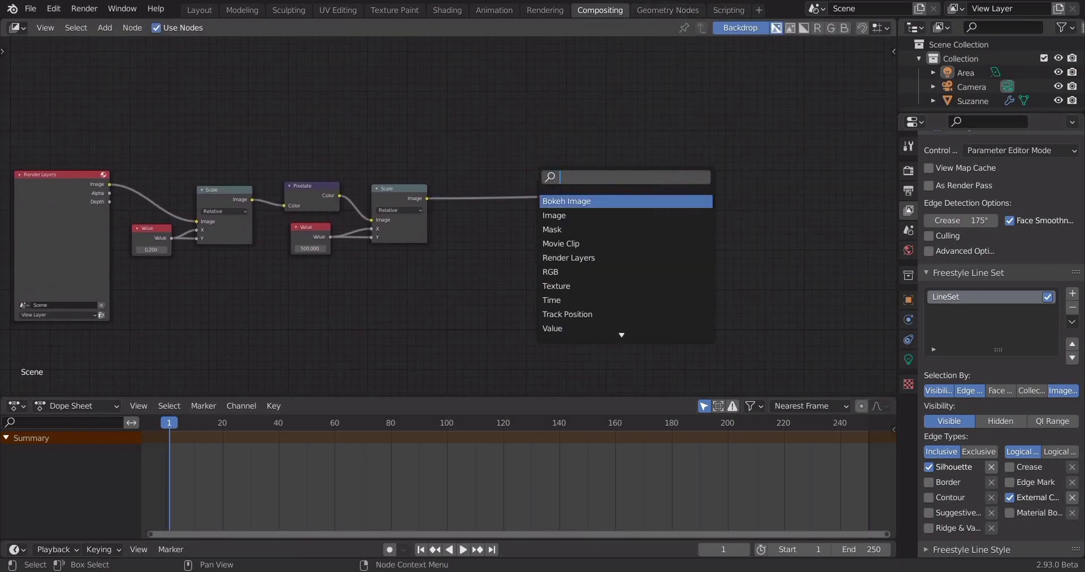
type("mix")
key("Return")
left_click(562, 181)
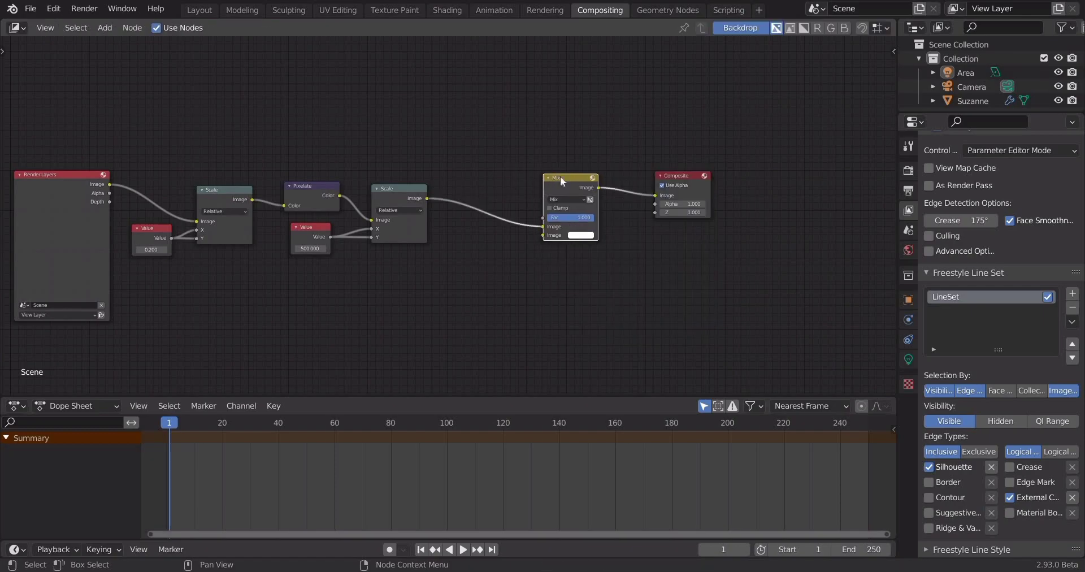
left_click_drag(597, 173, 632, 173)
Add a ColorRamp node connected to the Mix node's second Image input
key("shift+a")
left_click(585, 169)
type("c")
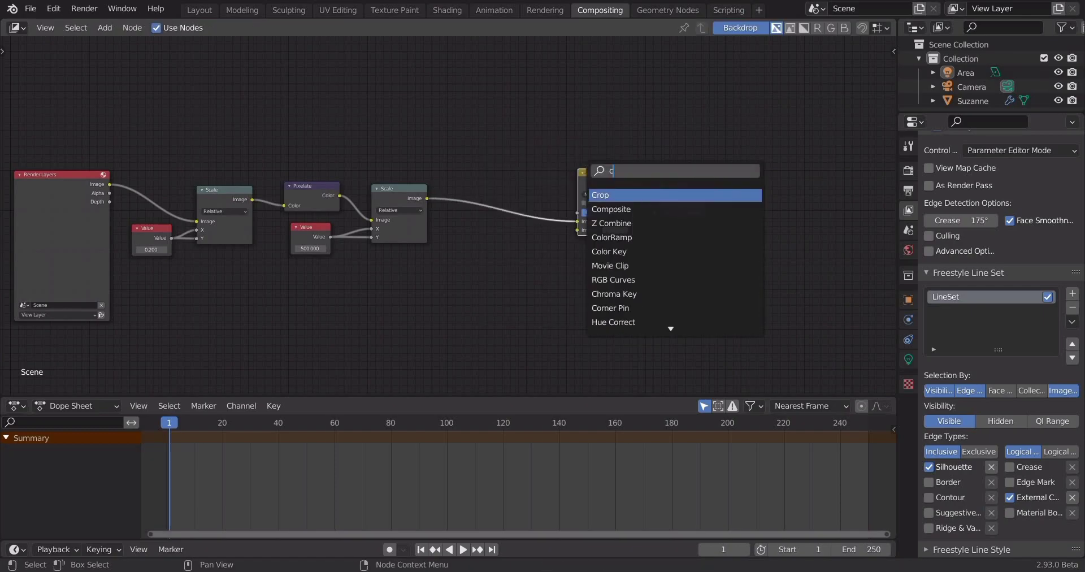
type("olo")
key("Return")
left_click(486, 249)
left_click_drag(536, 255, 568, 236)
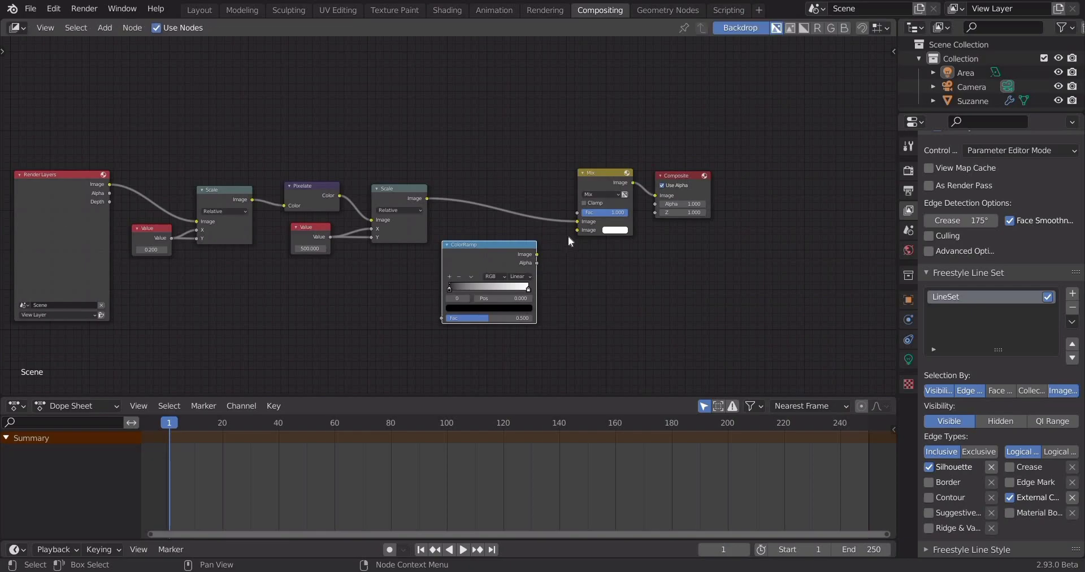
left_click_drag(535, 268, 577, 230)
Add ColorRamp stops near the dark end at 0.105 and 0.042
scroll(496, 277, "up", 1)
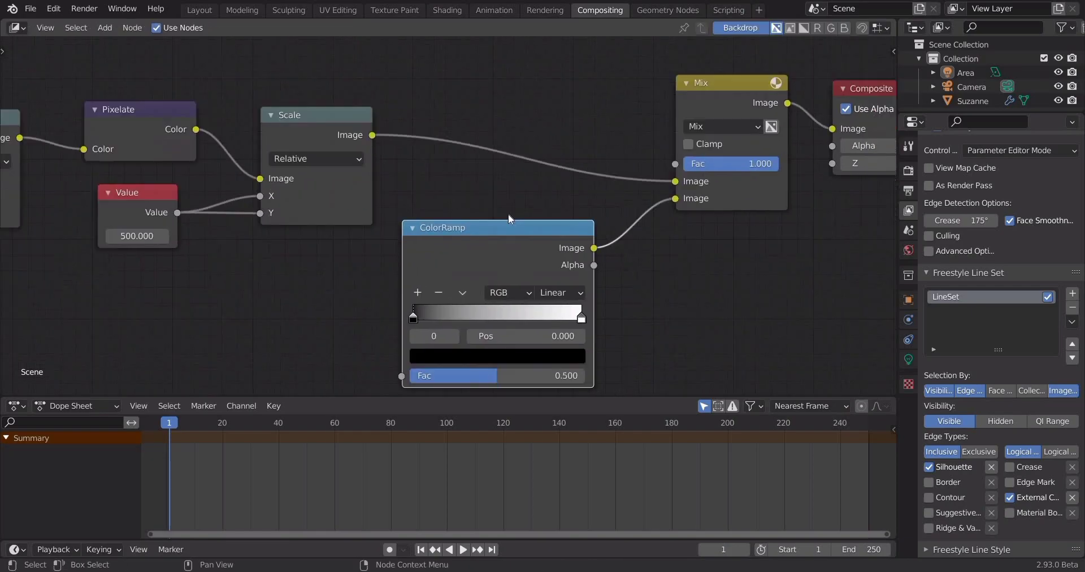
scroll(496, 277, "up", 3)
left_click(479, 307, "ctrl")
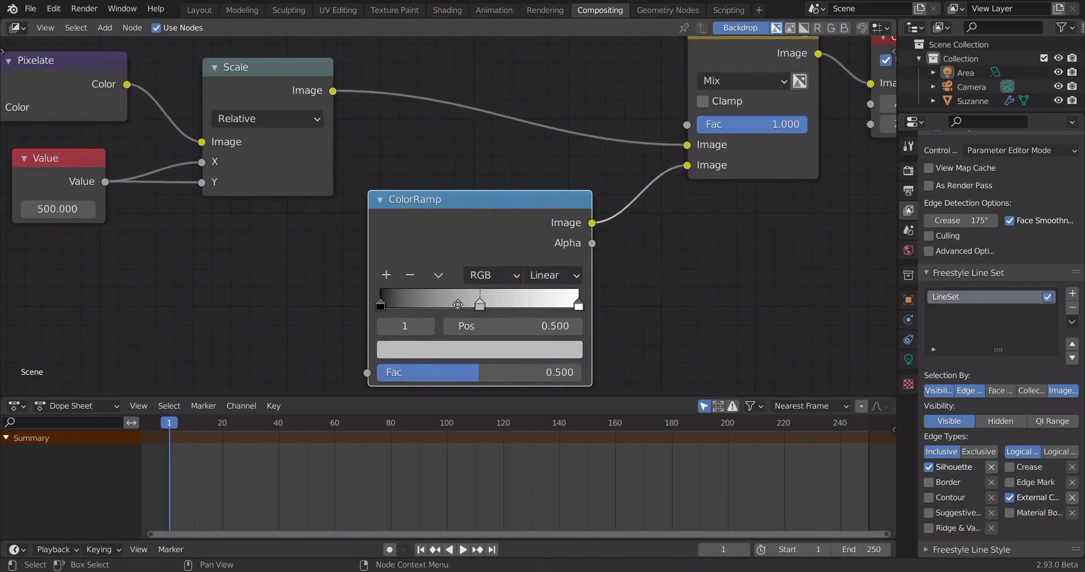
key("g")
left_click(440, 291)
left_click_drag(439, 291, 371, 293)
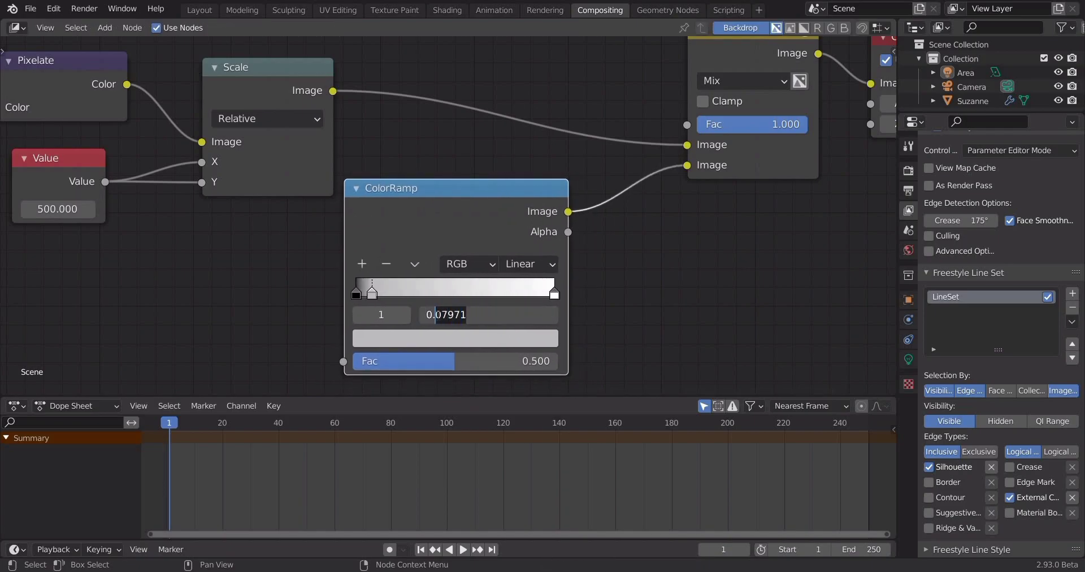
type("5")
key("Return")
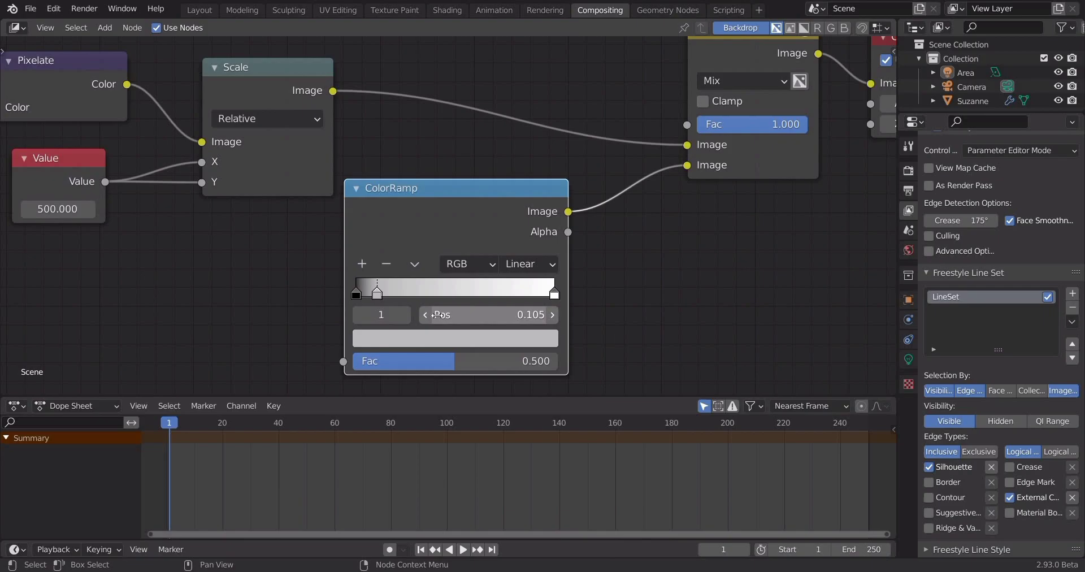
left_click(365, 293, "ctrl")
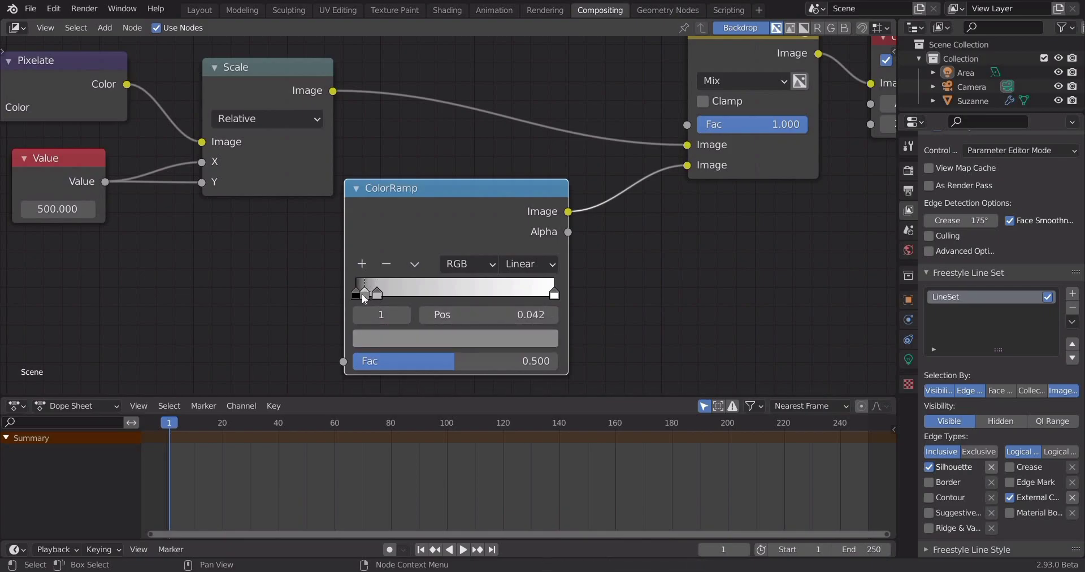
Set the ColorRamp to Constant interpolation and feed the Scale output into its Fac input
left_click(531, 264)
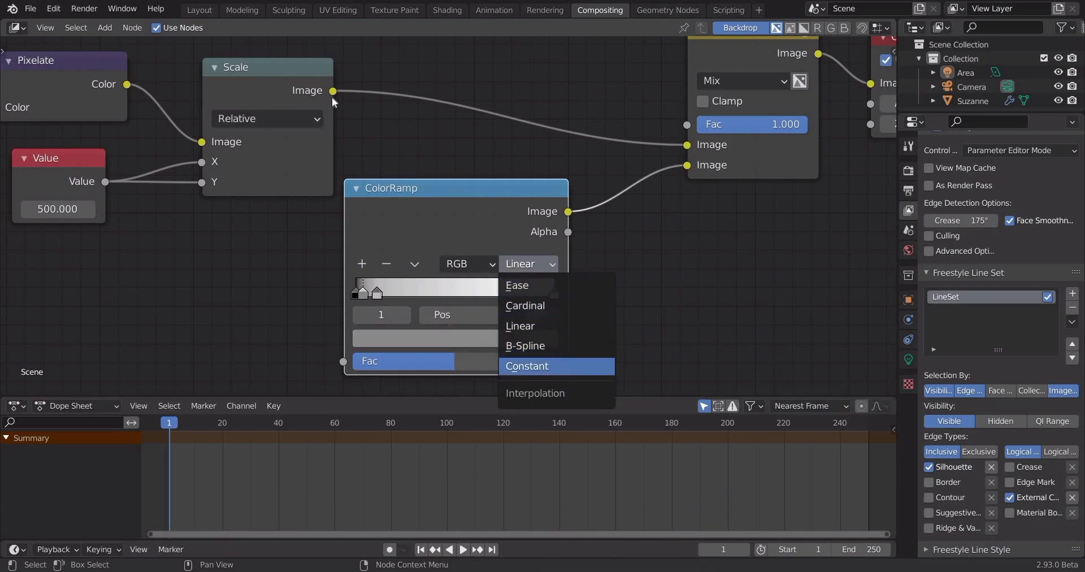
left_click(528, 365)
left_click_drag(333, 91, 343, 361)
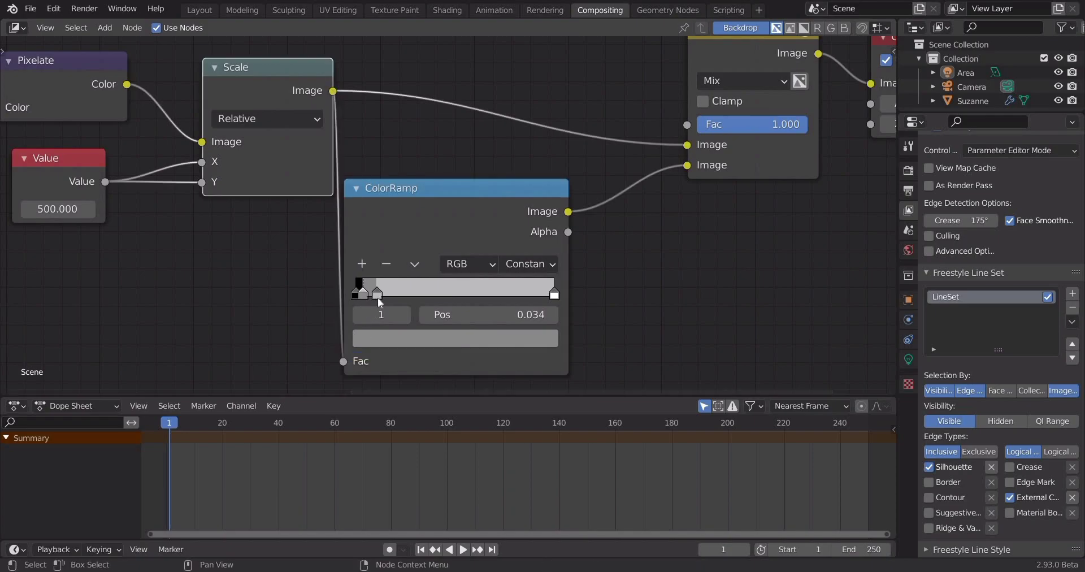
Colour the ramp stops dark blue and lighter blue, and slide the white stop right
left_click(412, 341)
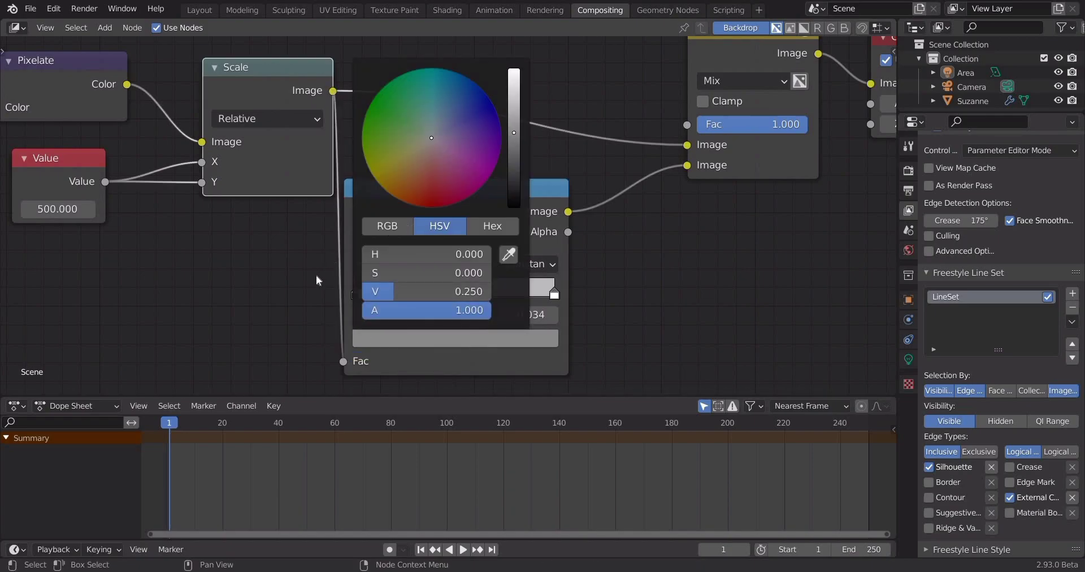
left_click(537, 264)
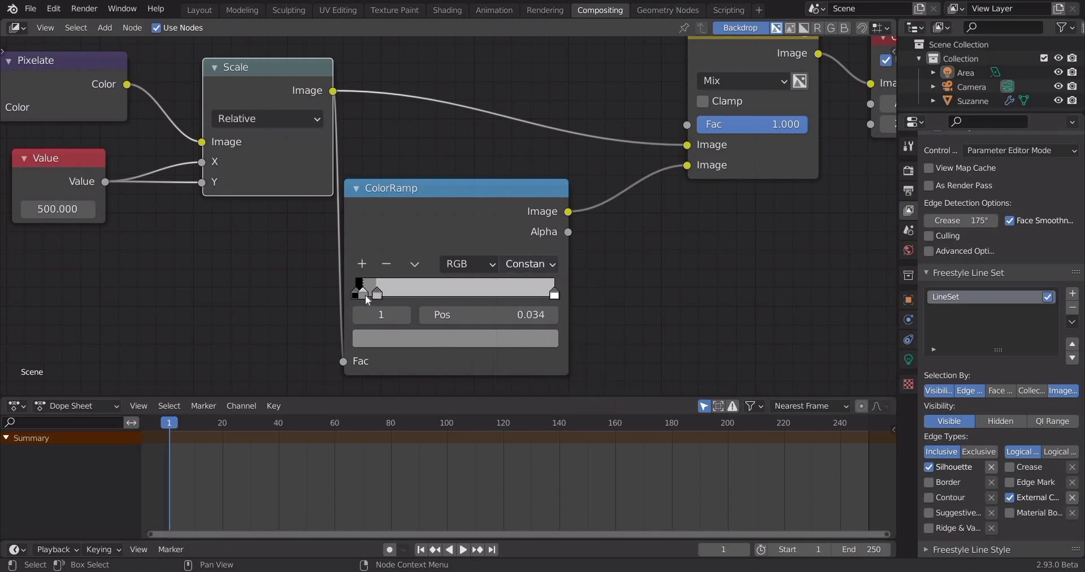
left_click(398, 339)
left_click(492, 103)
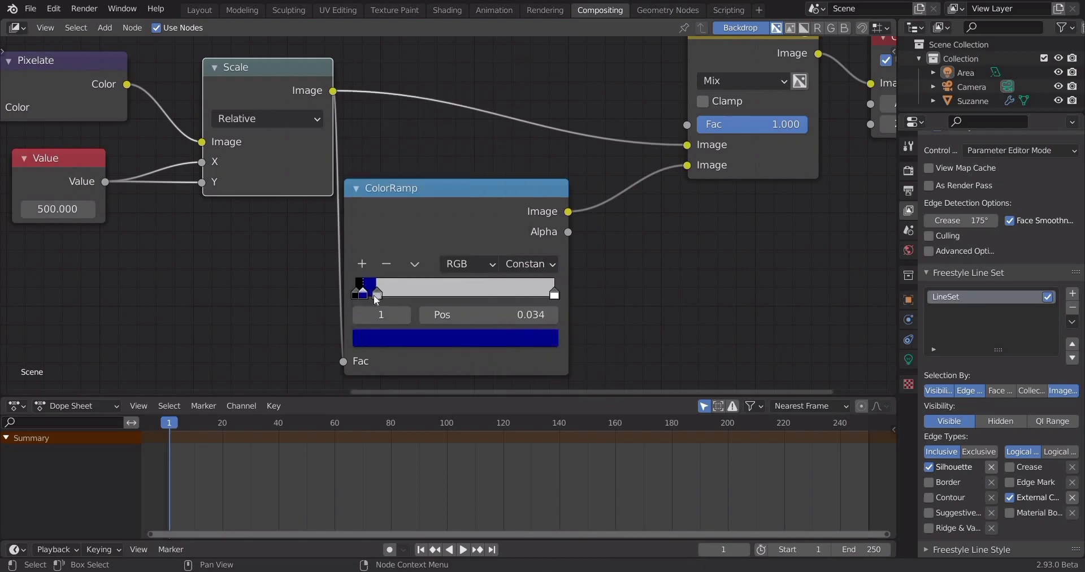
left_click(374, 294)
left_click(430, 339)
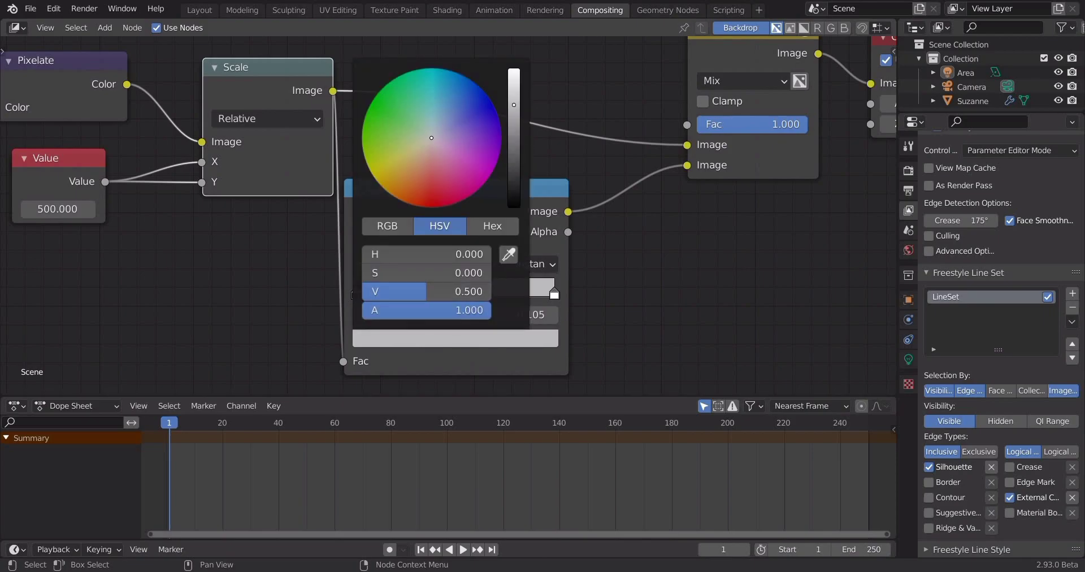
left_click_drag(395, 273, 486, 273)
left_click_drag(395, 253, 453, 254)
left_click_drag(547, 294, 524, 294)
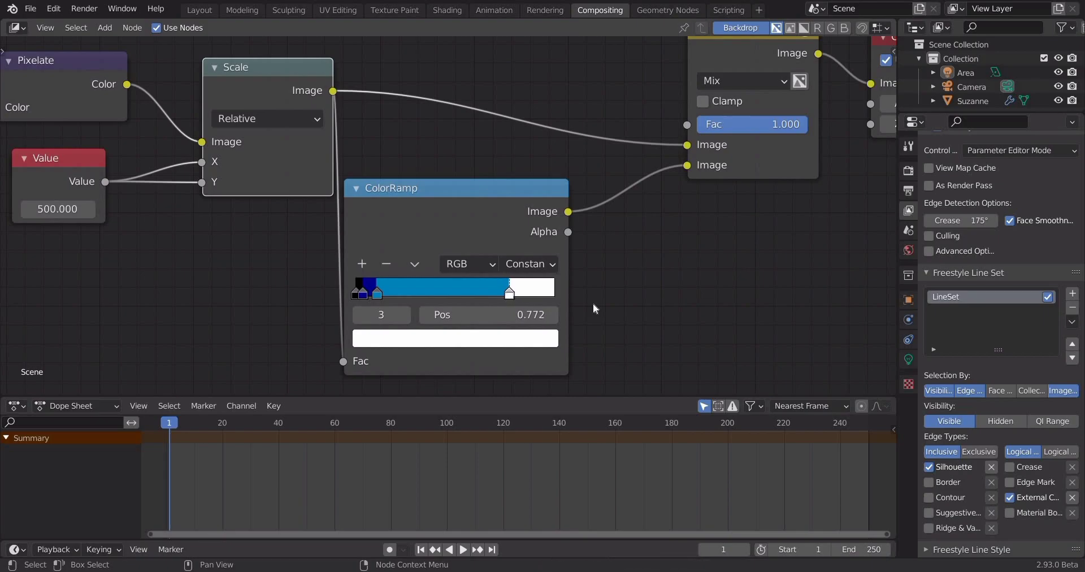
Scroll through the node tree and return to the Layout workspace
scroll(651, 315, "down", 1)
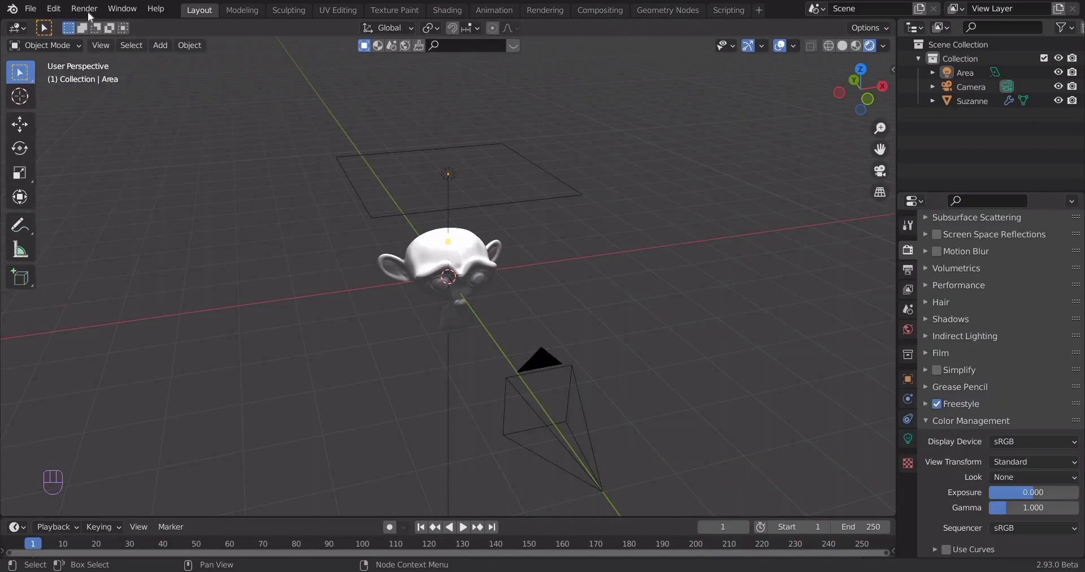
scroll(278, 294, "down", 3)
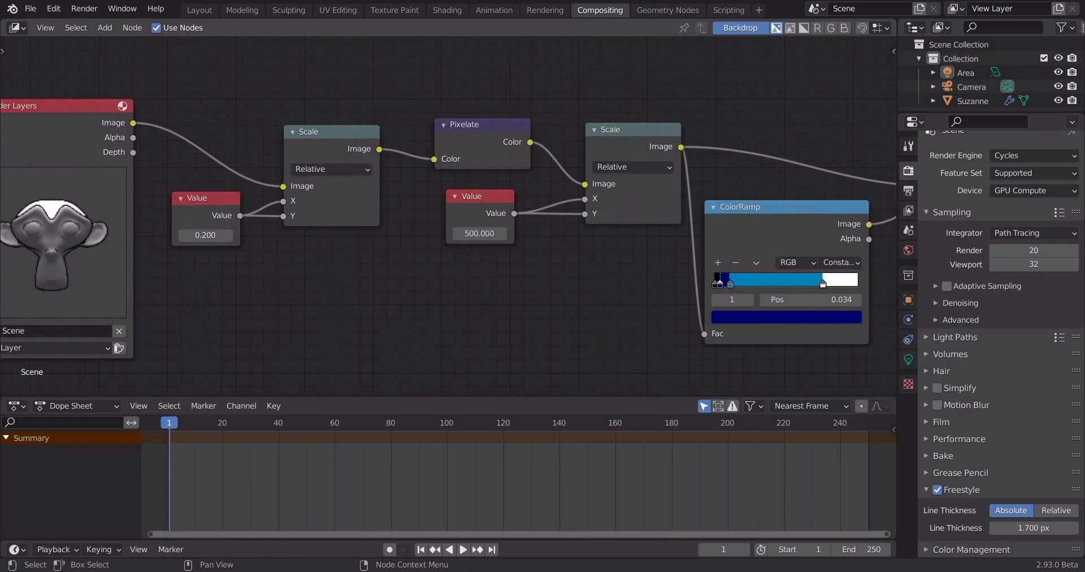
left_click(206, 15)
Delete the area light and add a point light to the scene
key("x")
left_click(526, 390)
key("shift+a")
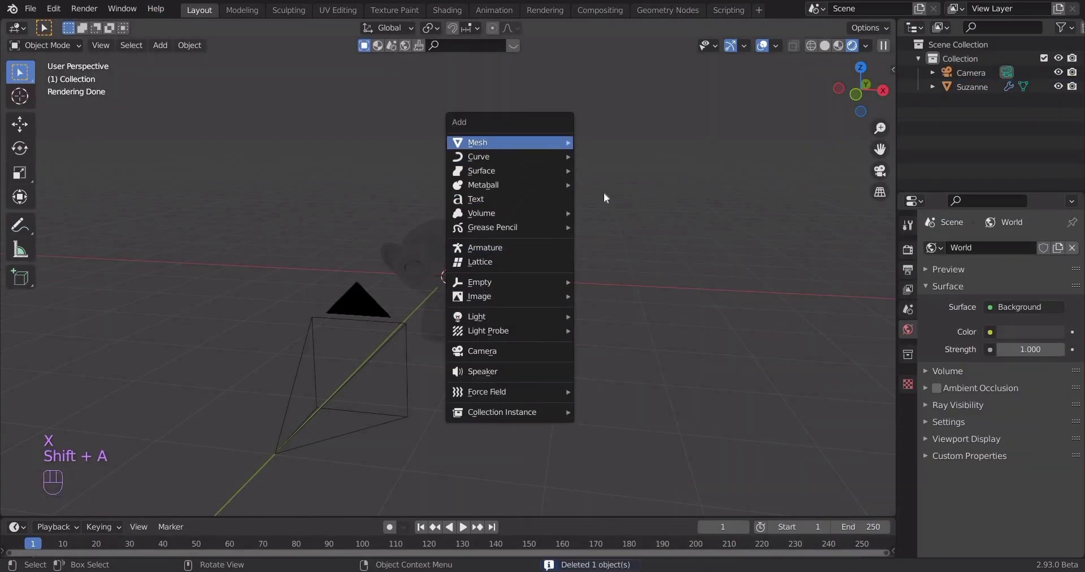
mouse_move(477, 317)
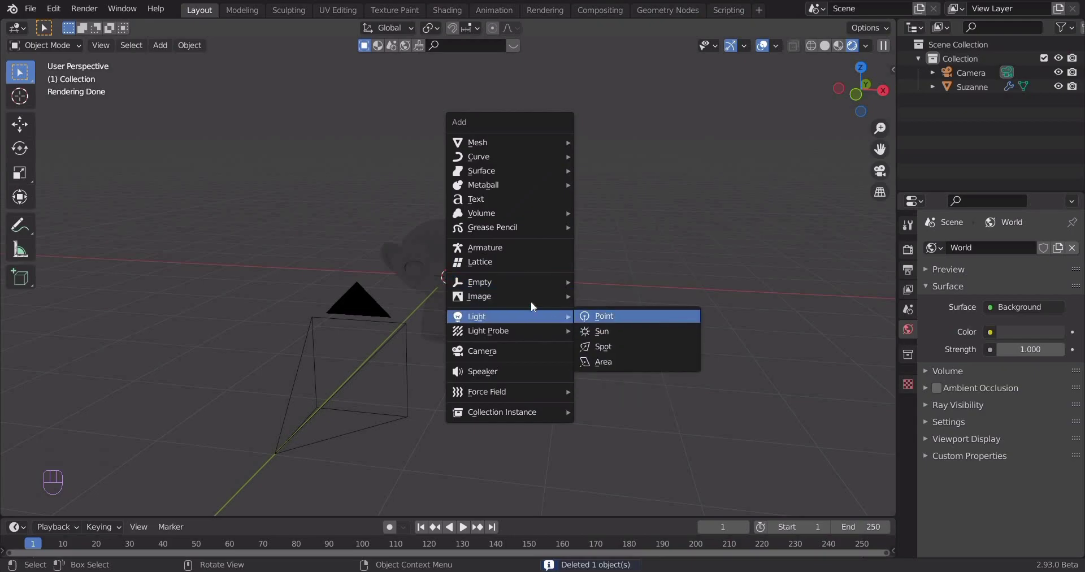
left_click(531, 306)
Place the point light and raise it vertically above Suzanne
key("g")
key("shift+z")
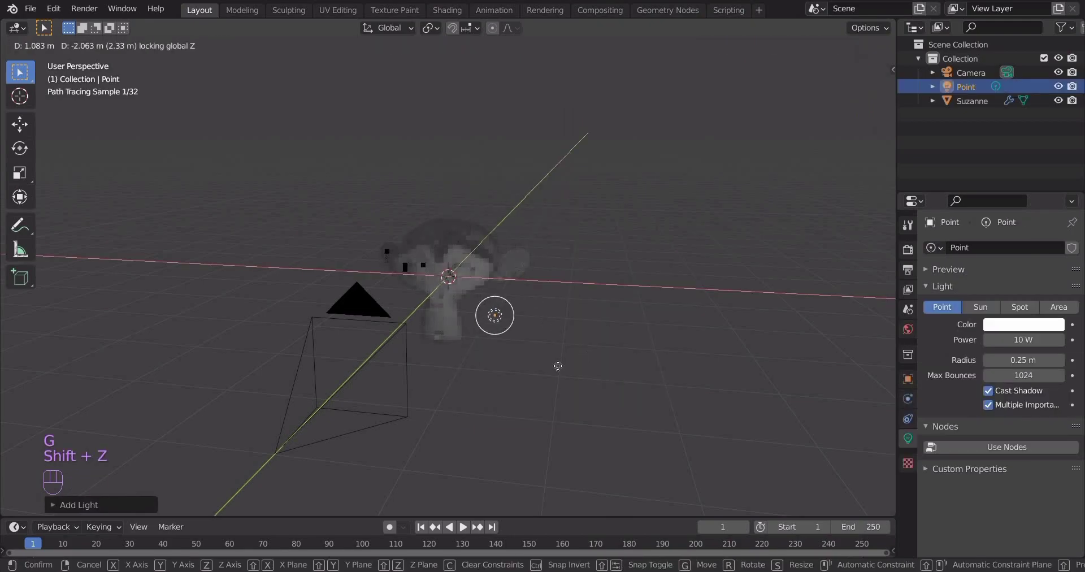
left_click(496, 351)
key("g")
key("z")
left_click(497, 255)
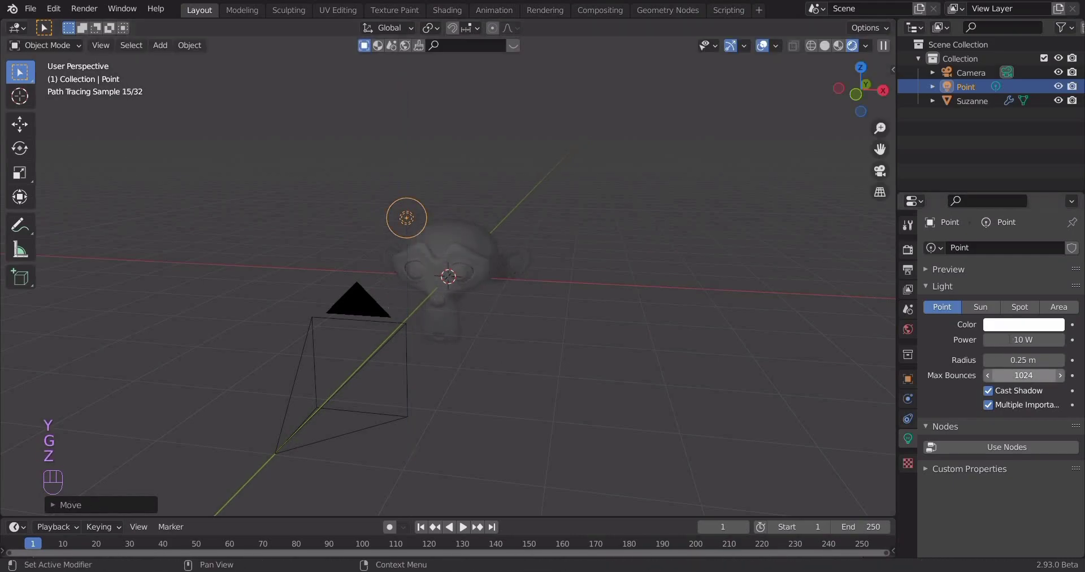
Set the point light's power to 100 W
left_click(1018, 340)
type("0")
key("Return")
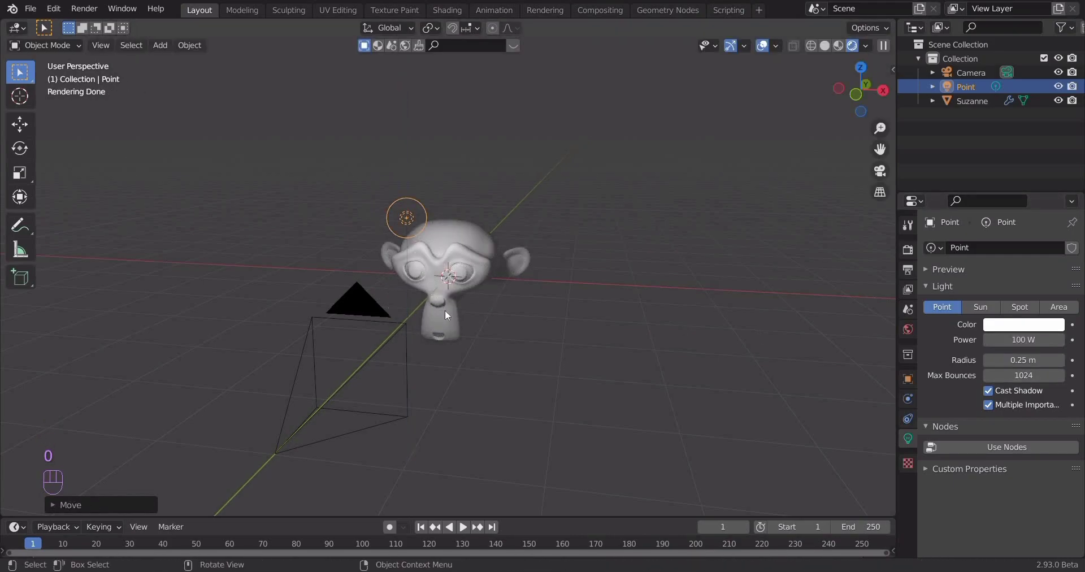
Reposition the point light along the Y and Z axes
middle_click_drag(489, 316, 543, 309)
key("g")
key("y")
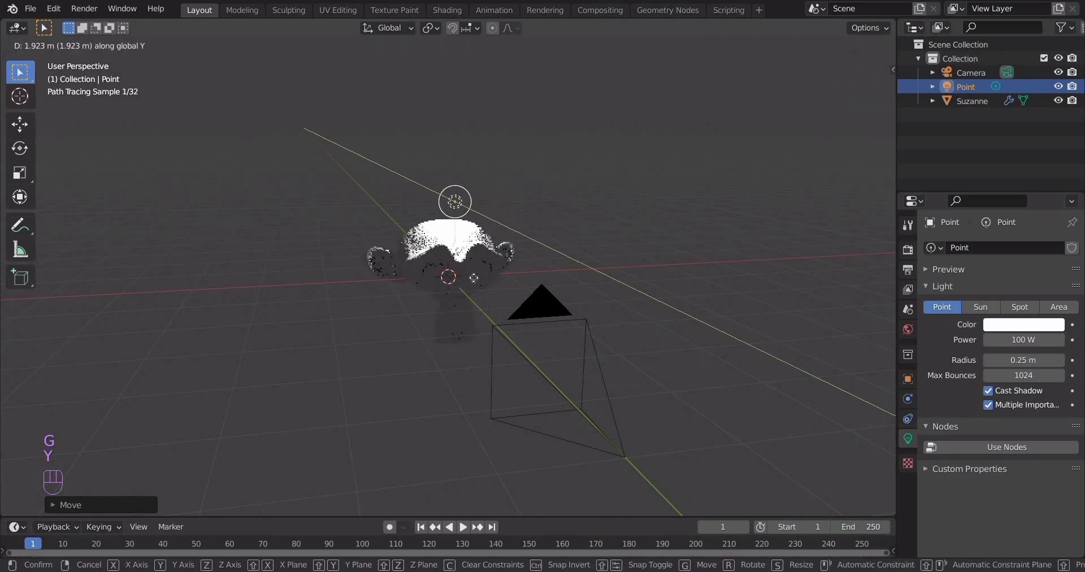
key("z")
key("s")
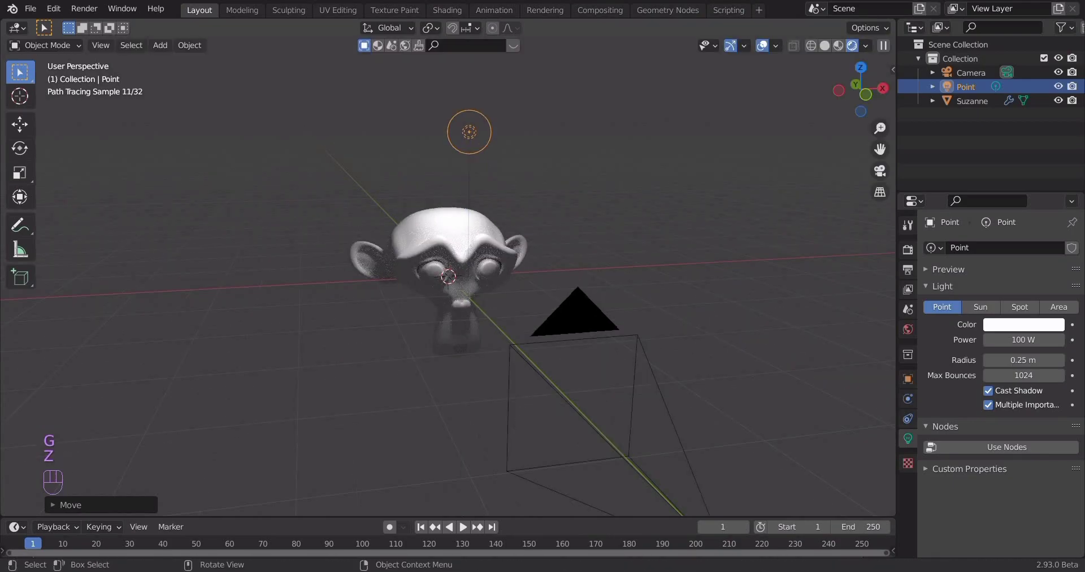
left_click(587, 191)
Render a test still from the camera view with F12, then close it
key("KP_0")
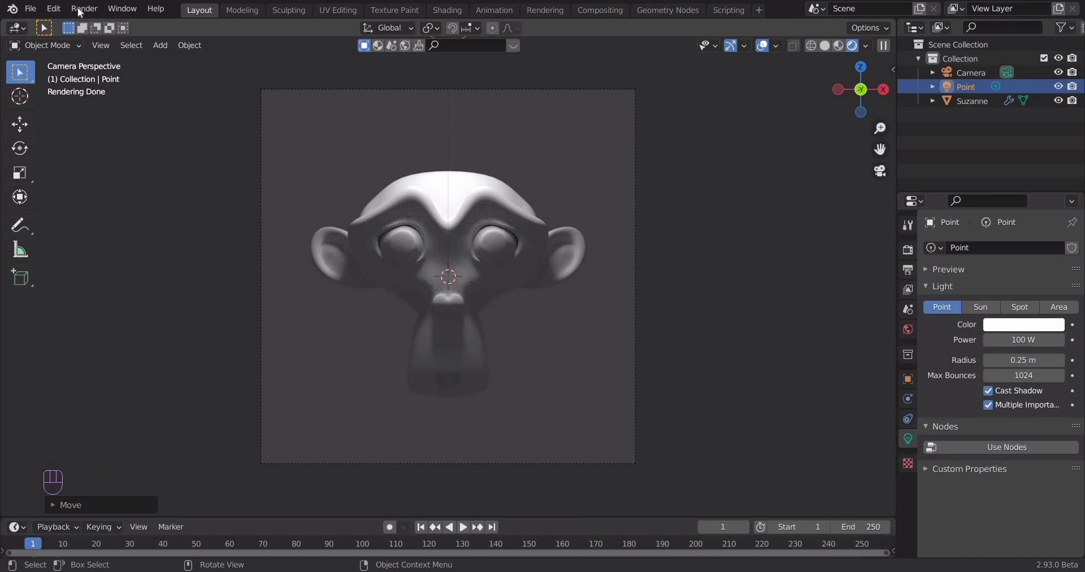
key("F12")
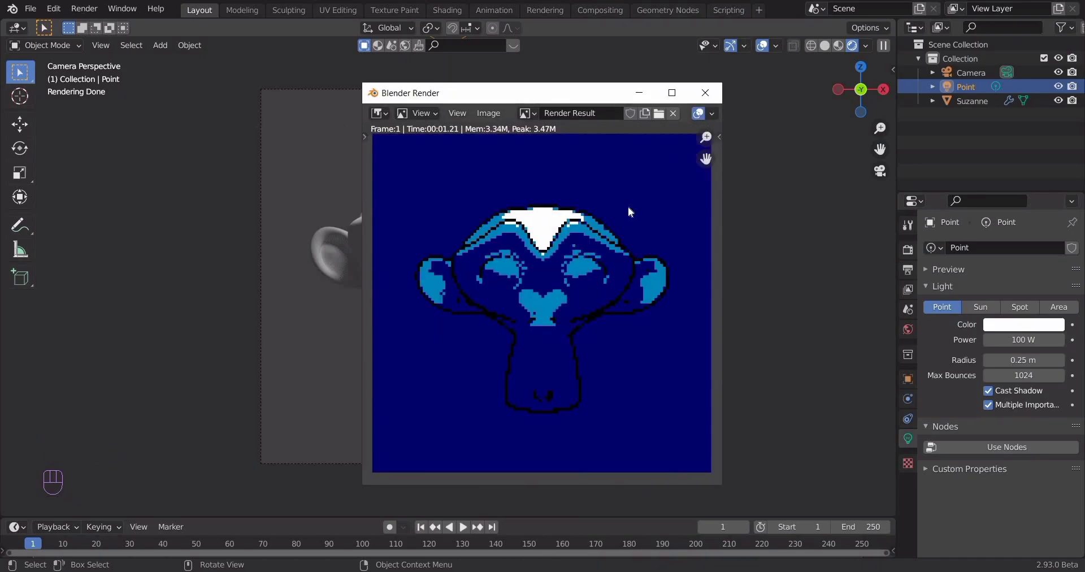
key("Escape")
mouse_move(620, 270)
middle_mouse_down()
mouse_move(656, 239)
mouse_move(528, 276)
mouse_move(635, 305)
mouse_move(545, 199)
middle_mouse_up()
Duplicate the point light along Y and switch the viewport to solid shading
key("shift+d")
key("y")
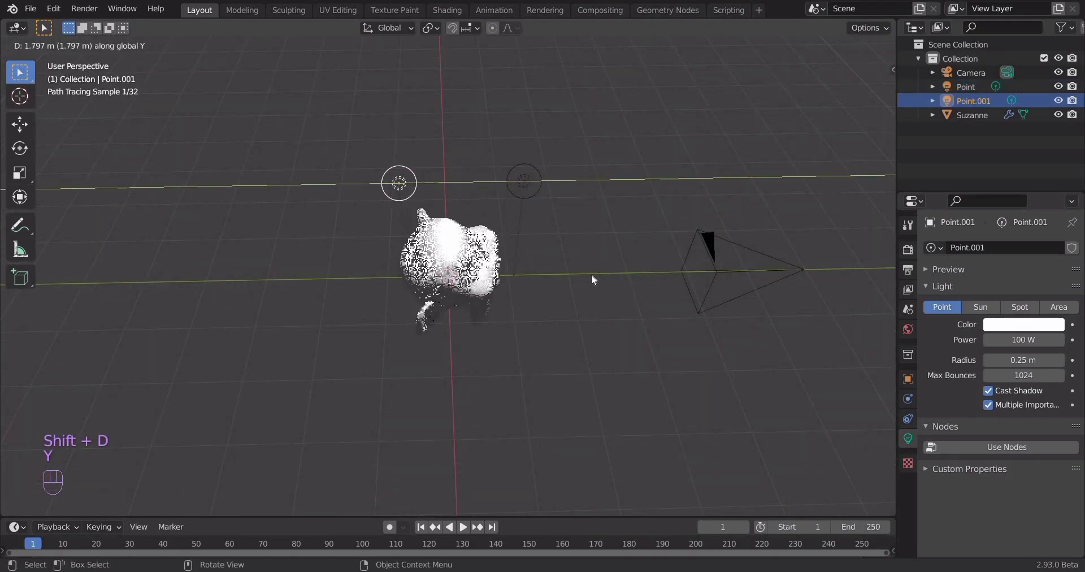
left_click(591, 273)
mouse_move(501, 245)
middle_mouse_down()
mouse_move(490, 270)
mouse_move(534, 289)
mouse_move(495, 260)
mouse_move(509, 249)
mouse_move(484, 246)
middle_mouse_up()
left_click(829, 47)
key("shift+a")
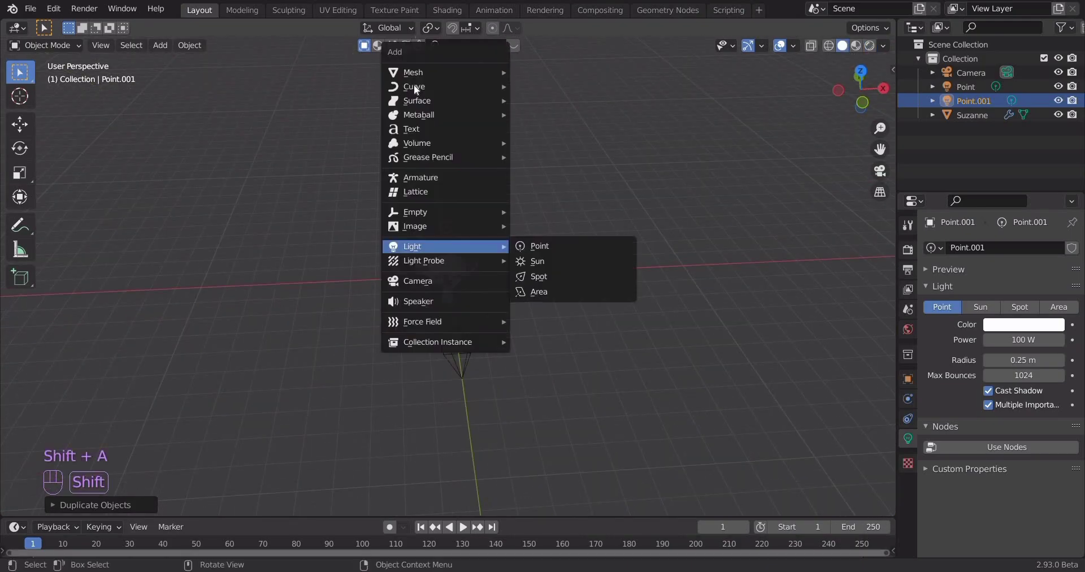
Add a Bezier circle and scale it up around Suzanne
left_click(534, 102)
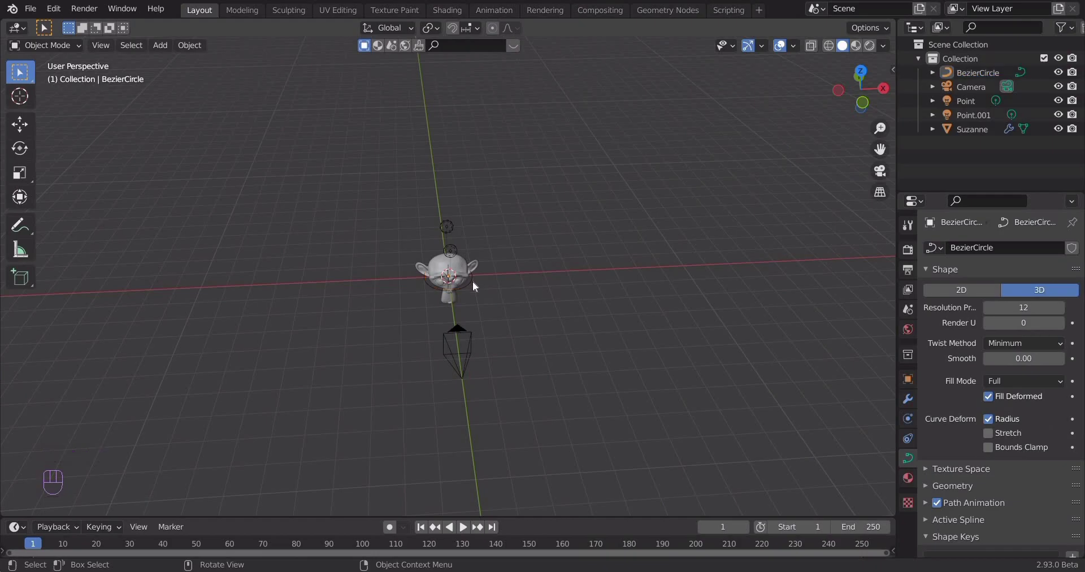
left_click(473, 280)
key("s")
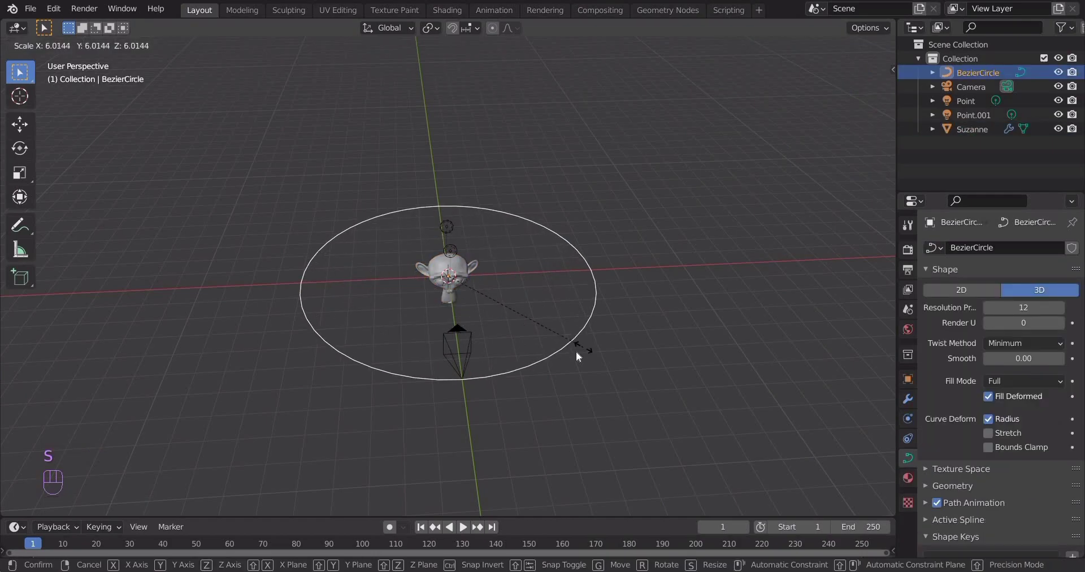
left_click(465, 391)
scroll(476, 389, "up", 3)
scroll(495, 390, "up", 3)
Parent the camera to the circle with Follow Path and set the end frame to 100
left_click(500, 393, "shift")
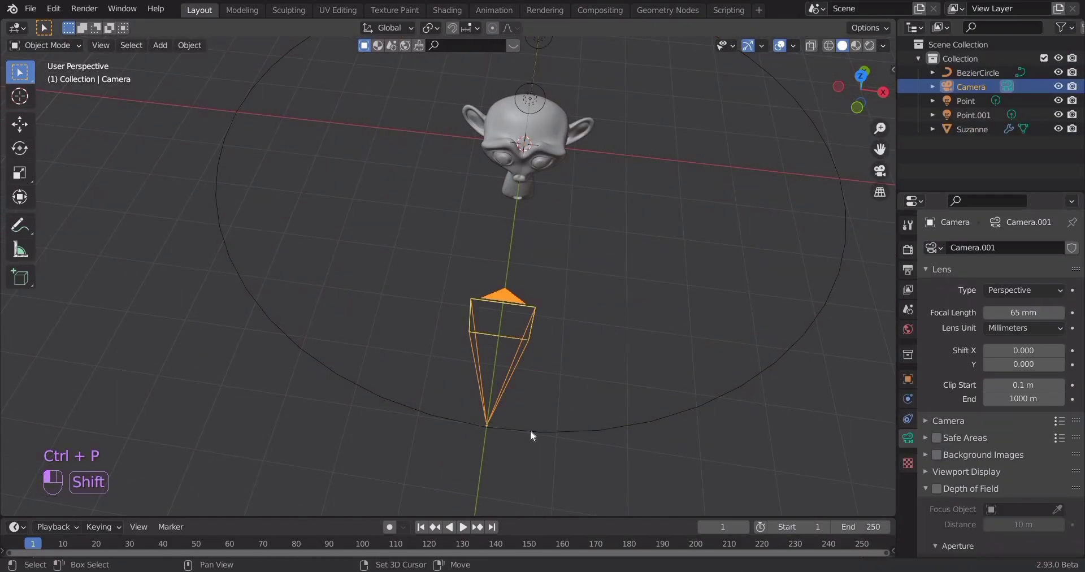
left_click(530, 429, "shift")
key("ctrl+p")
left_click(495, 487)
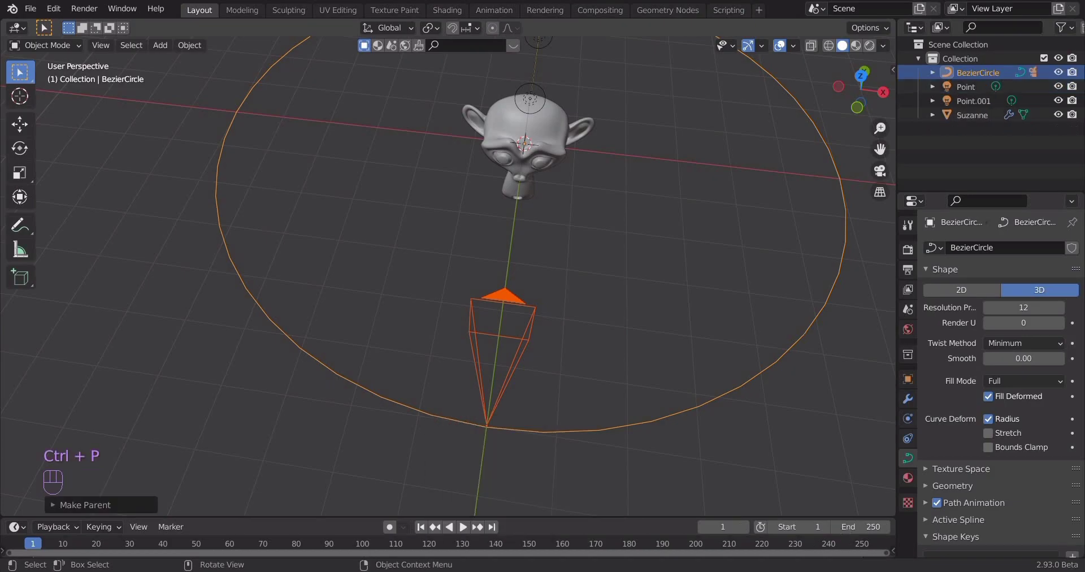
left_click(845, 528)
type("100")
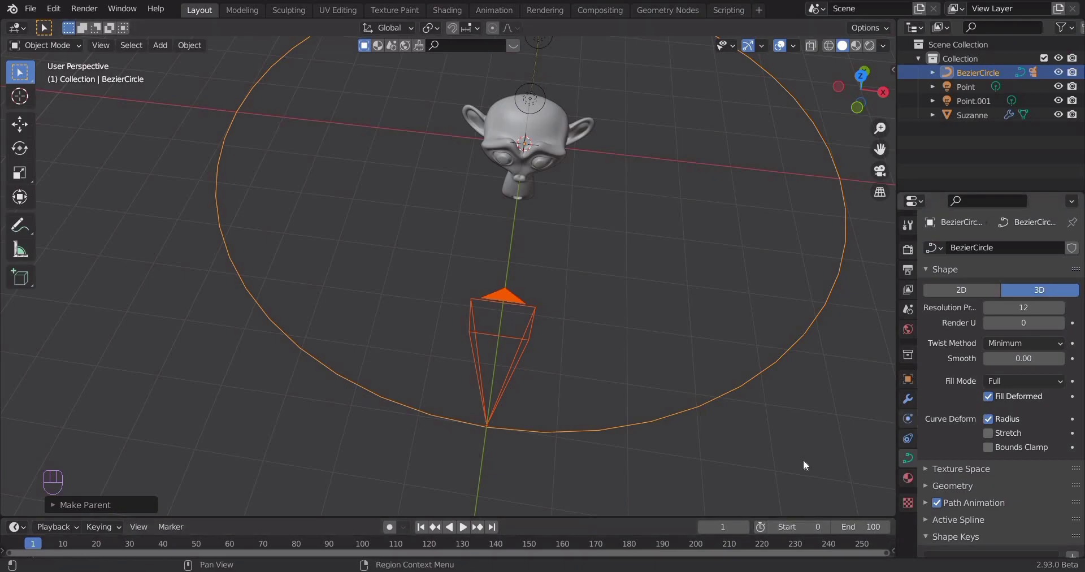
Enlarge the timeline and preview the camera orbit from frame 0 through the camera
left_click_drag(702, 517, 621, 448)
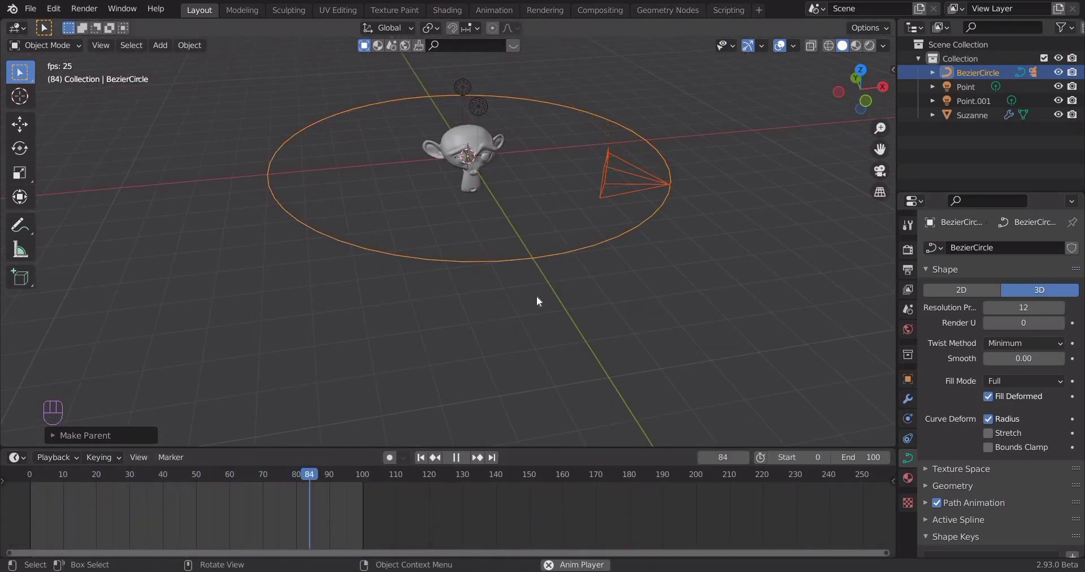
key("space")
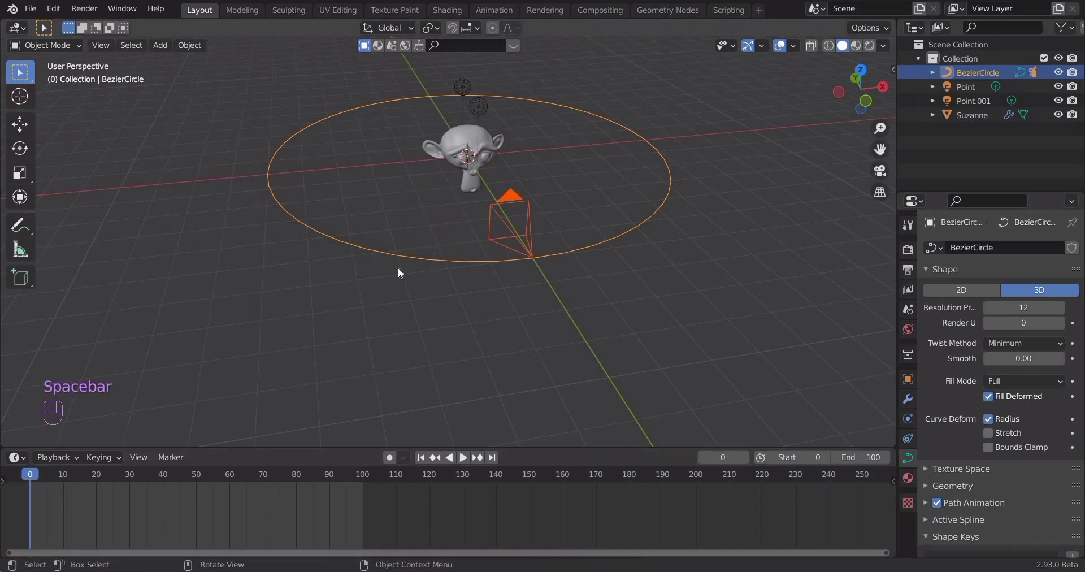
key("KP_0")
key("space")
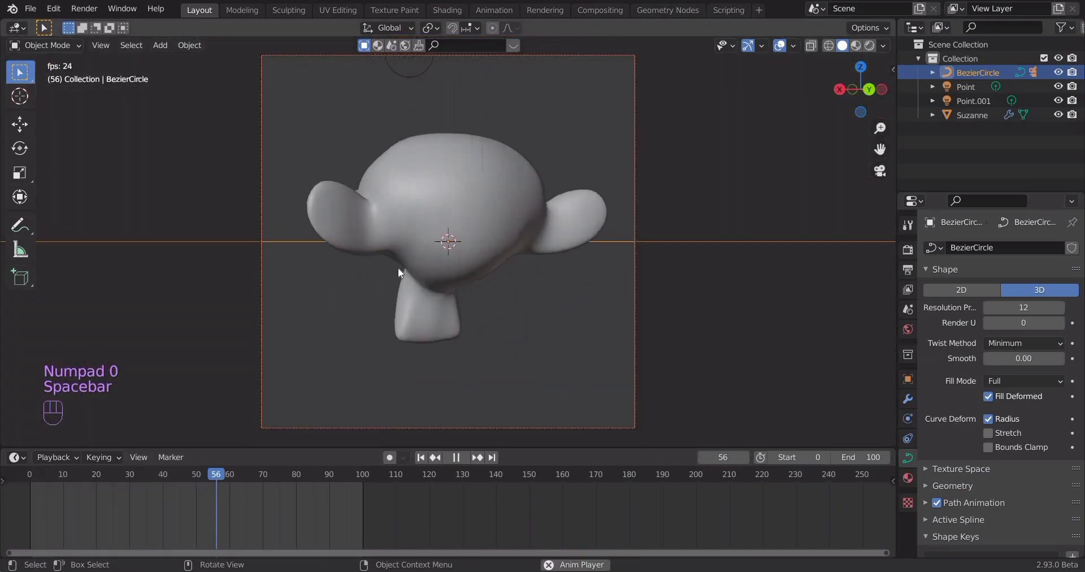
left_click(362, 479)
key("space")
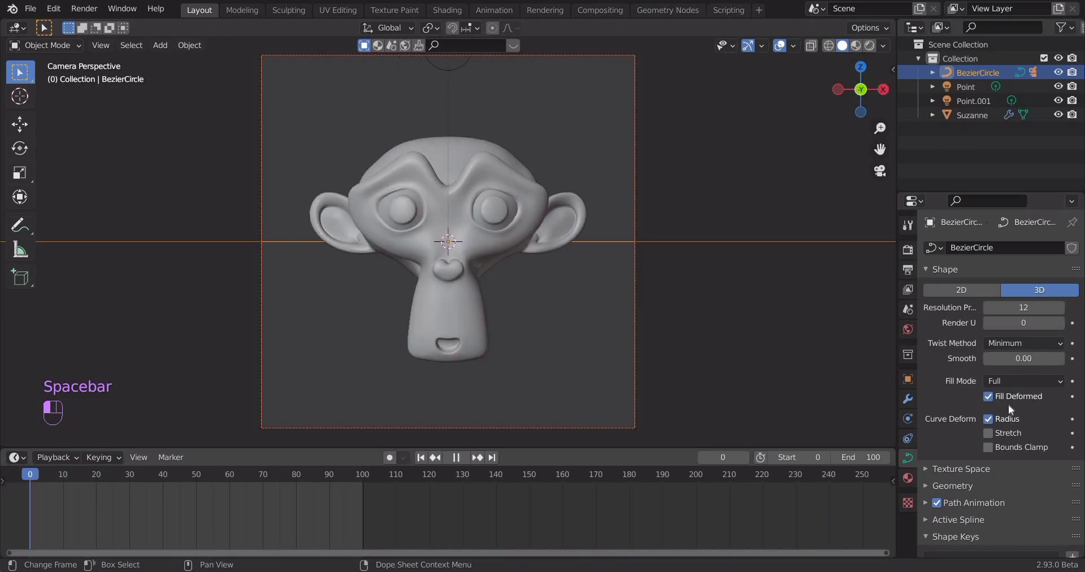
Set the output file format to FFmpeg Video
scroll(1023, 436, "up", 8, "ctrl")
scroll(1049, 432, "up", 1, "ctrl")
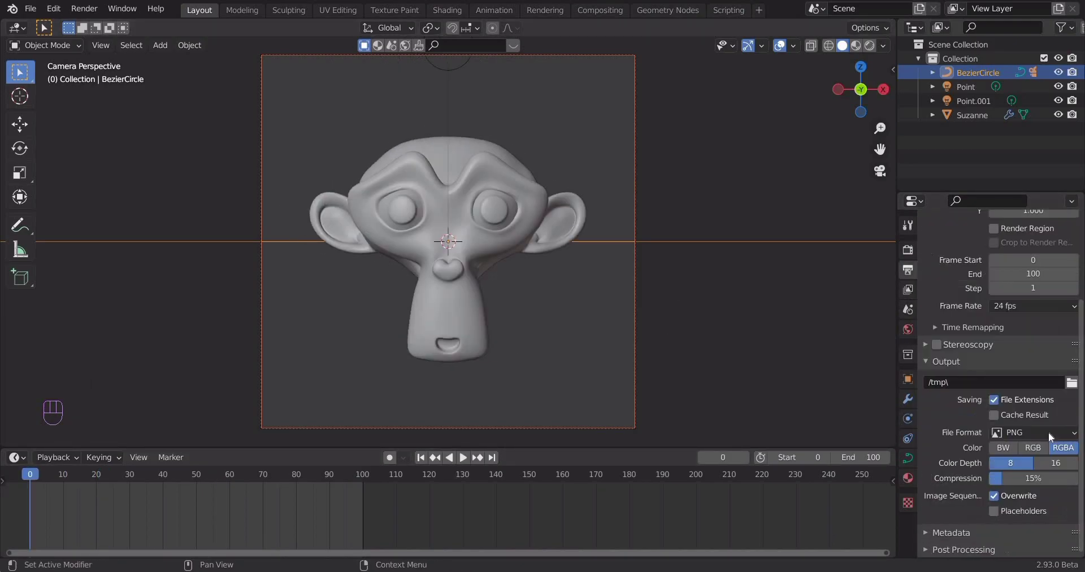
left_click(1056, 430)
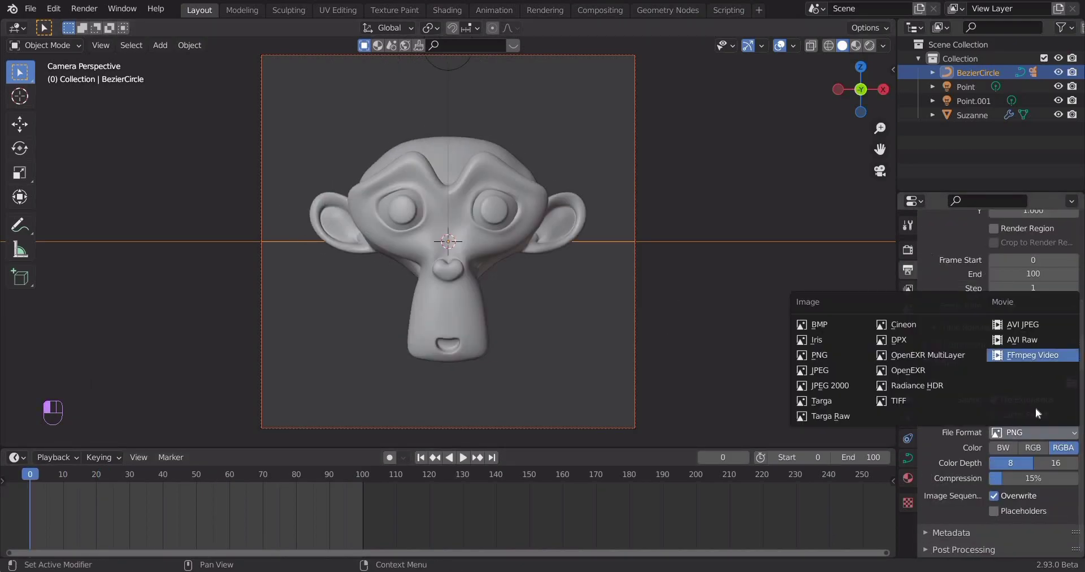
left_click(1033, 355)
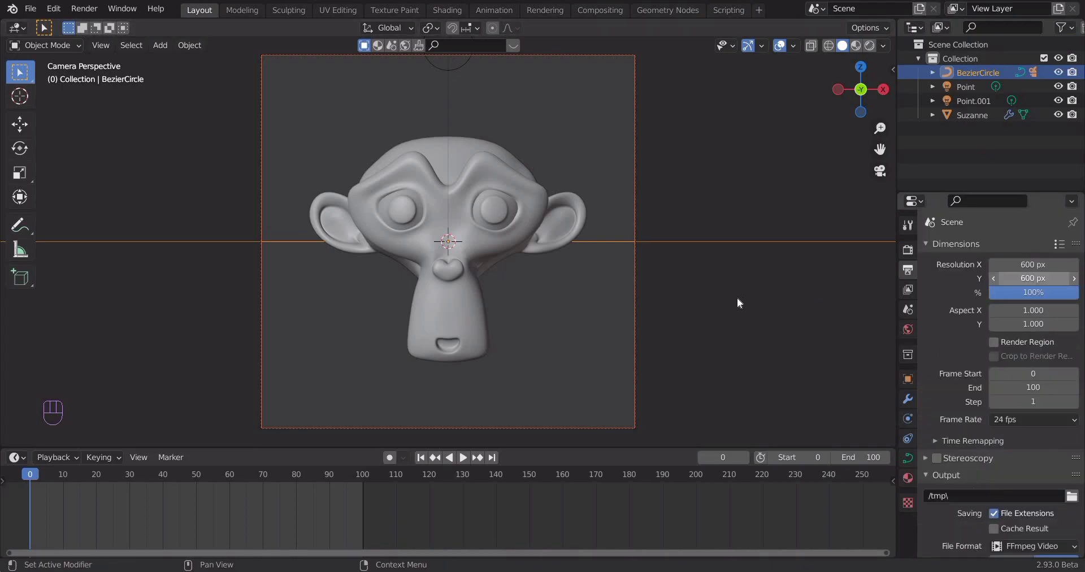
Deselect everything and start Render Animation
left_click(124, 59)
left_click(84, 8)
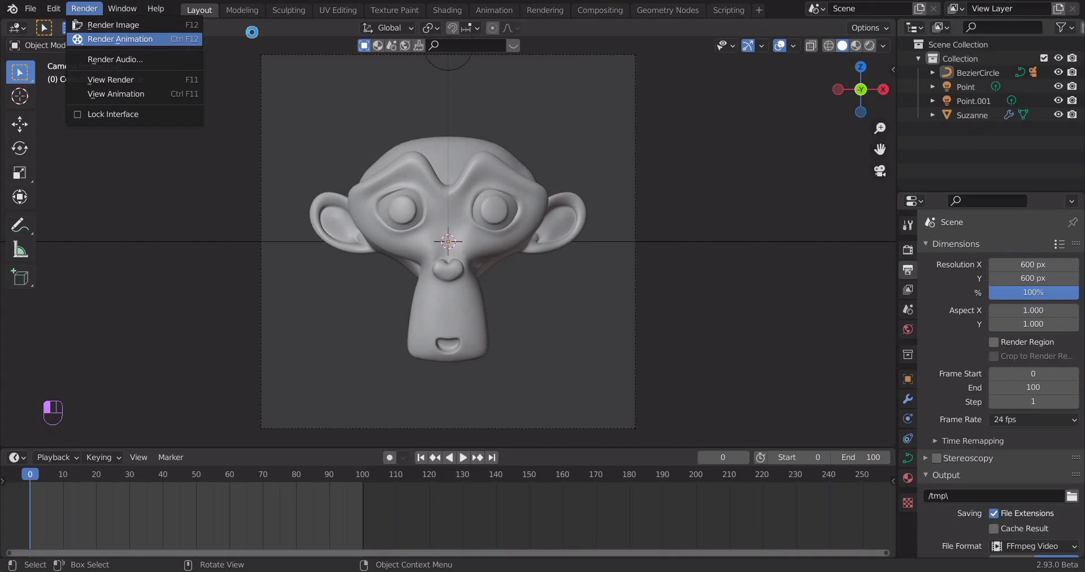
left_click(113, 39)
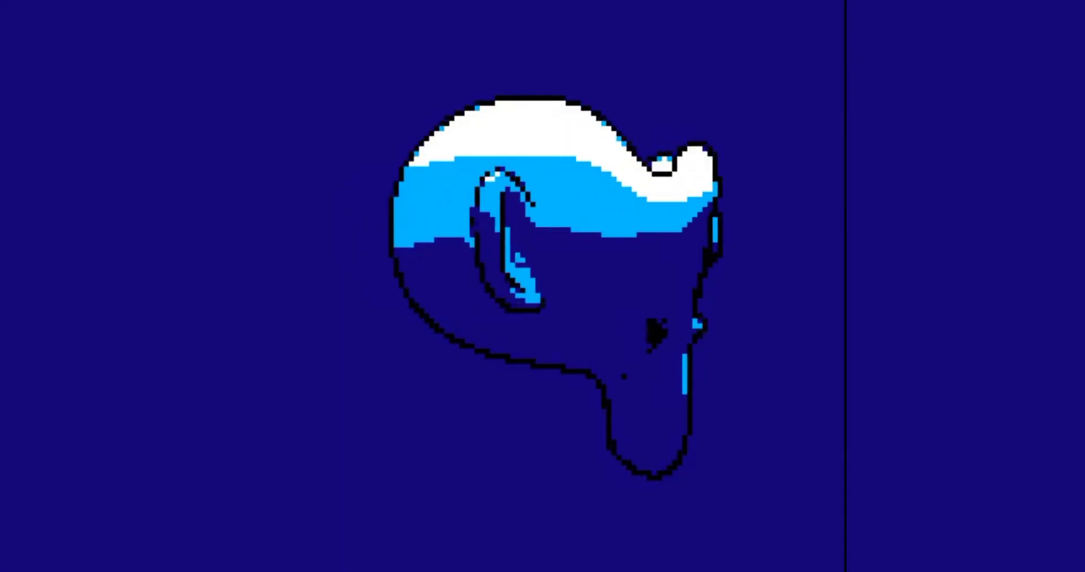